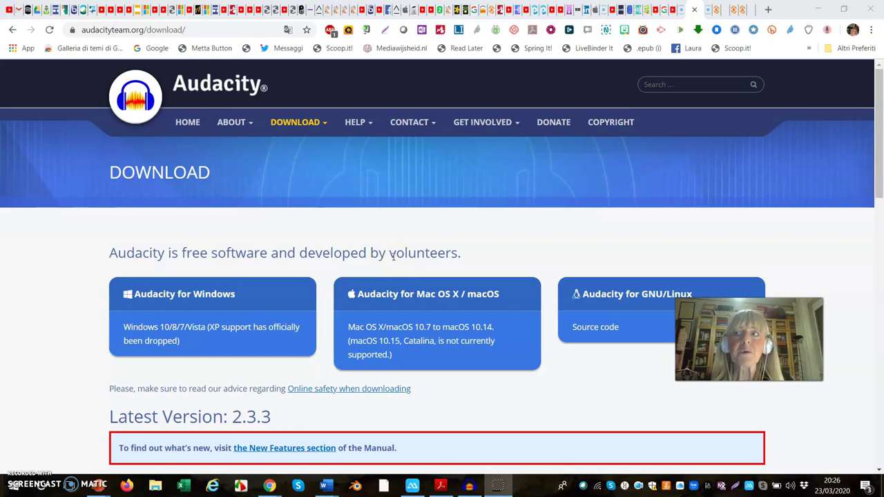
Step: View the Audacity download page and the LAME MP3 encoder's files page on SourceForge, examining its latest-version download
{"action": "left_click", "coordinate": [436, 227]}
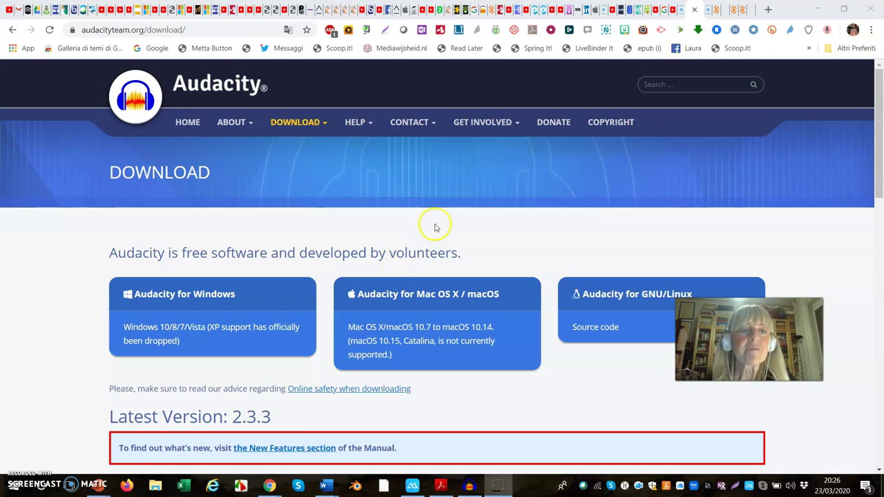
{"action": "left_click", "coordinate": [719, 13]}
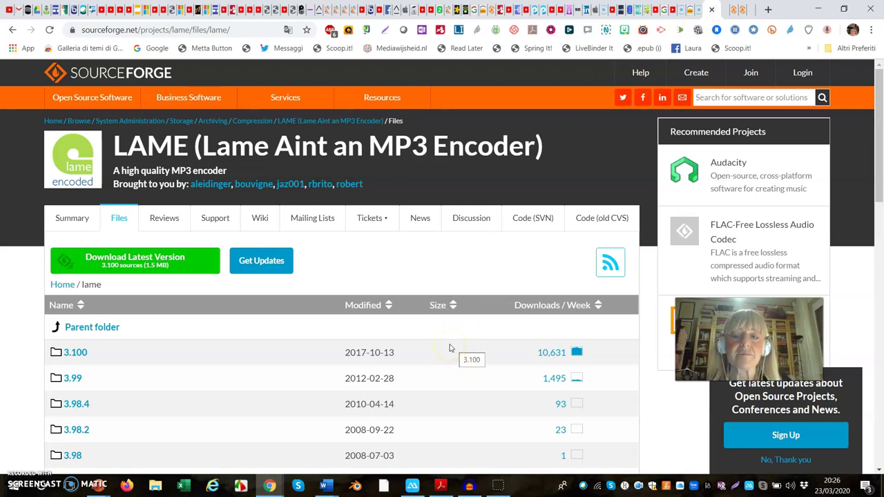
{"action": "left_click", "coordinate": [151, 268]}
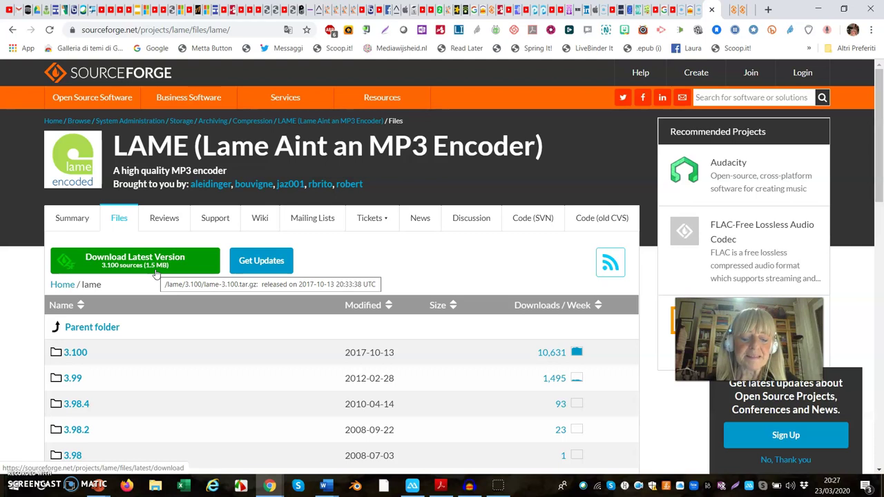
Step: Switch to Audacity and examine the file, export, editing, selection, transport, track and effect commands available in the empty project
{"action": "left_click", "coordinate": [172, 227]}
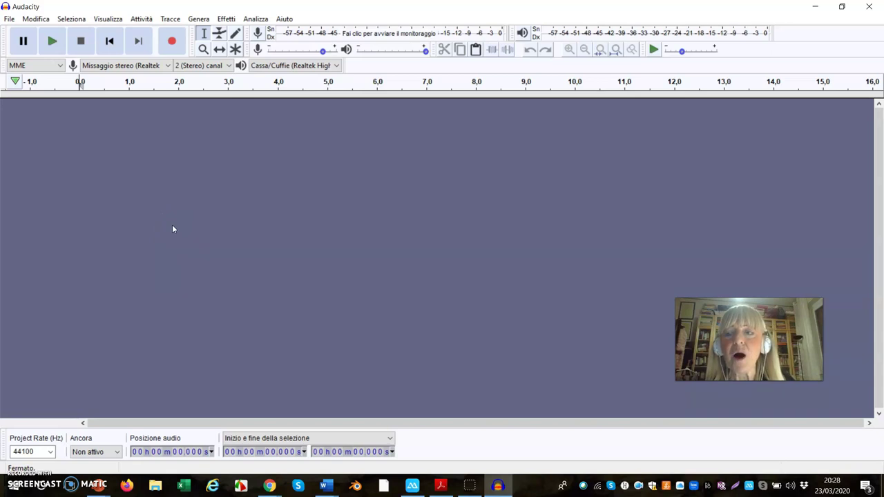
{"action": "left_click", "coordinate": [7, 143]}
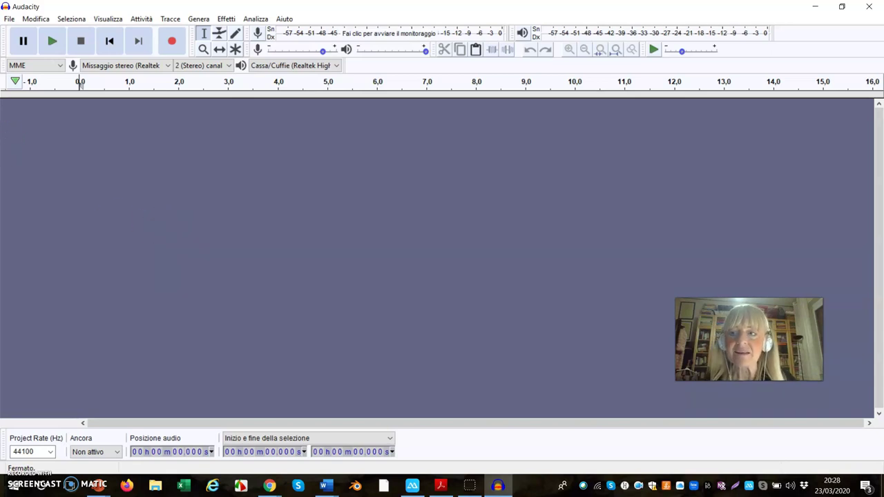
{"action": "left_click", "coordinate": [10, 19]}
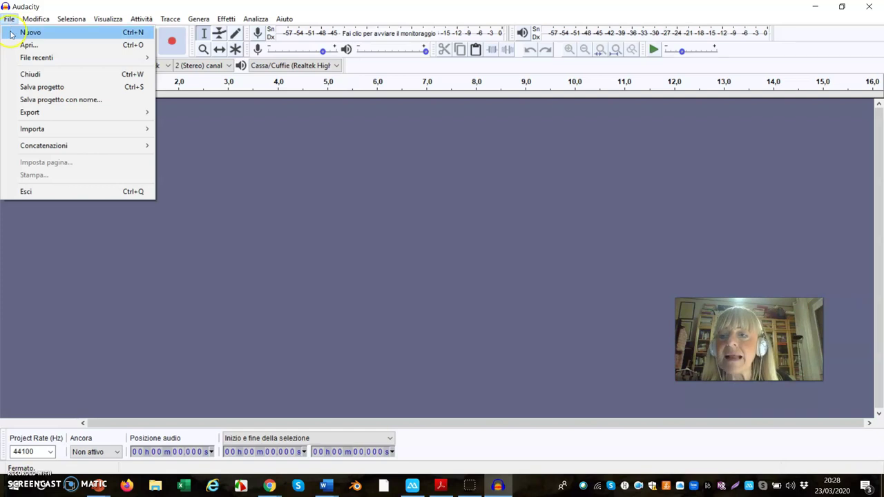
{"action": "mouse_move", "coordinate": [22, 118]}
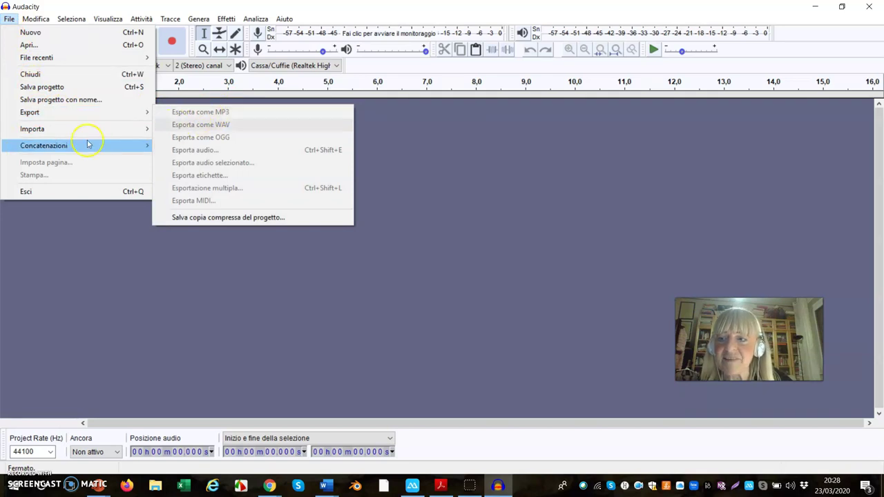
{"action": "mouse_move", "coordinate": [50, 131]}
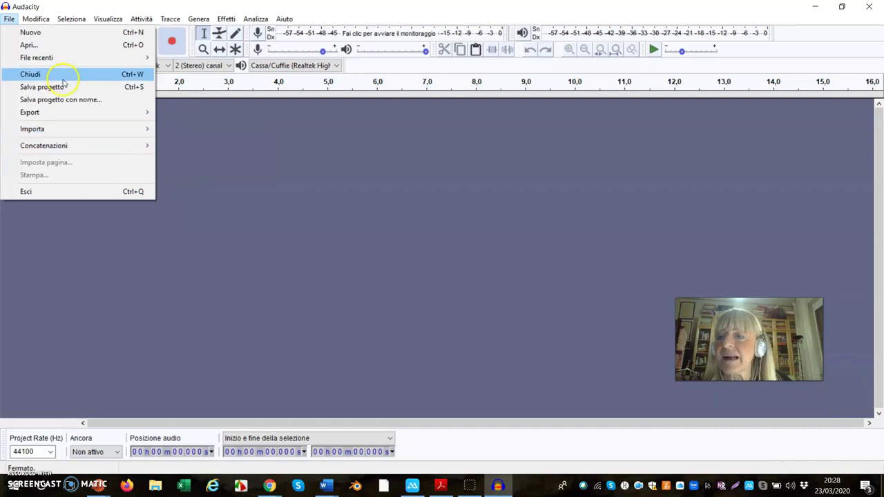
{"action": "mouse_move", "coordinate": [31, 19]}
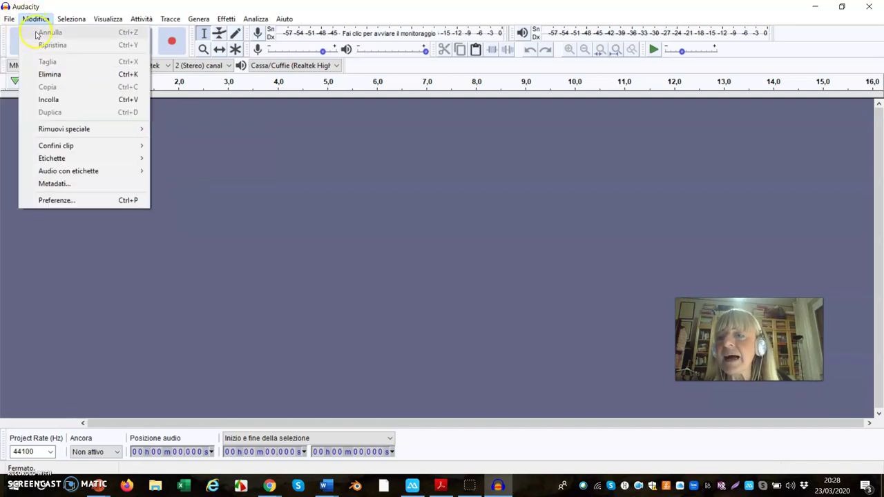
{"action": "mouse_move", "coordinate": [60, 21]}
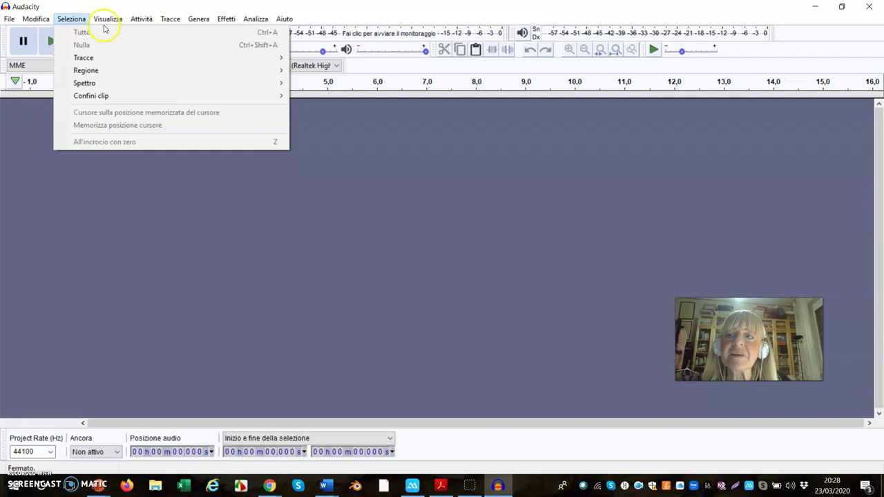
{"action": "mouse_move", "coordinate": [135, 25]}
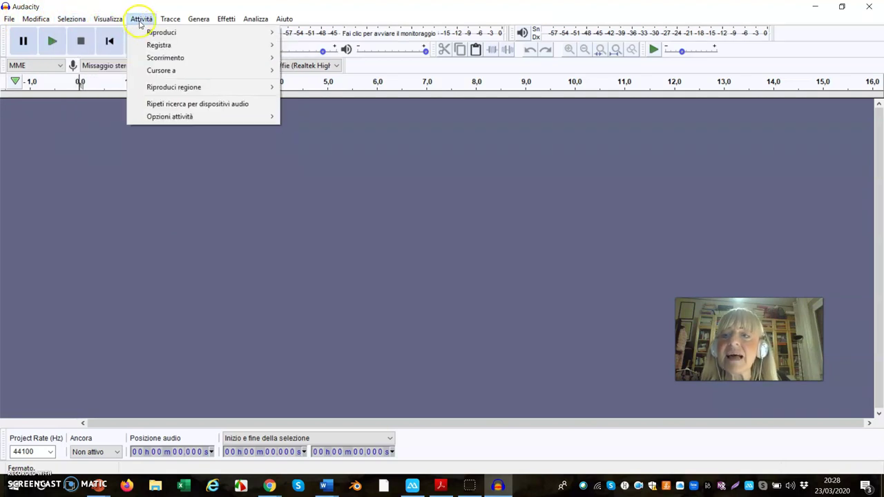
{"action": "mouse_move", "coordinate": [165, 23]}
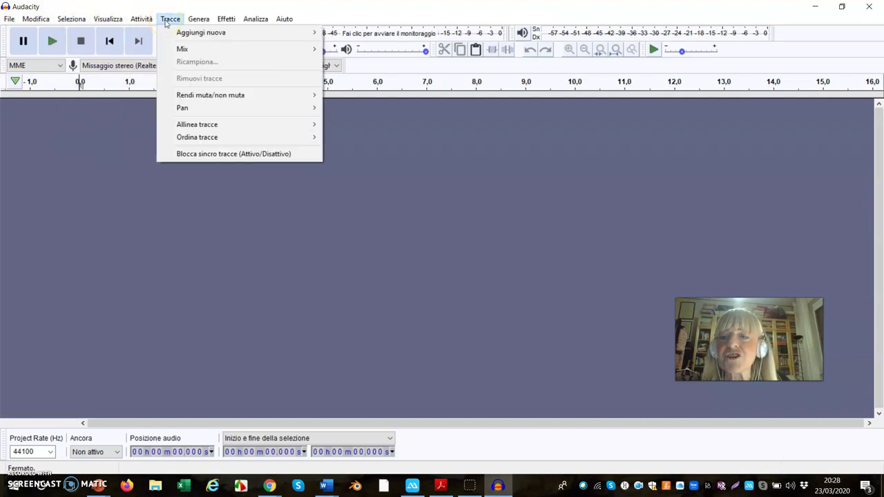
{"action": "mouse_move", "coordinate": [201, 21]}
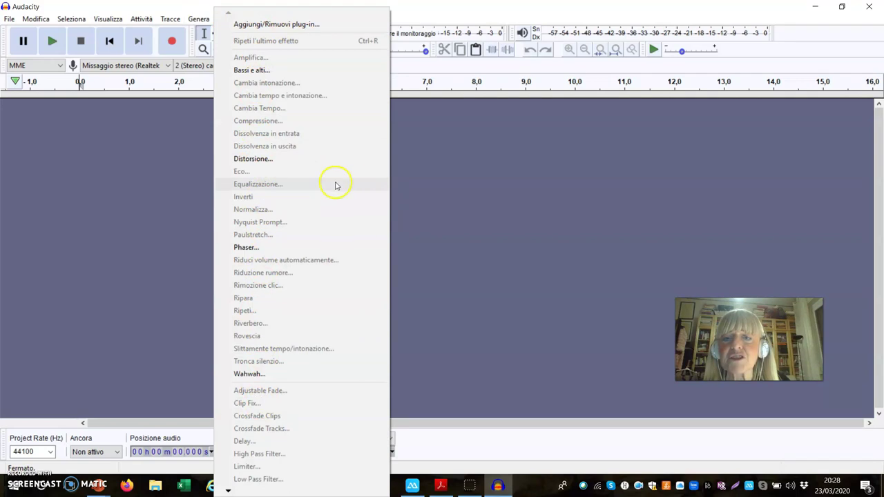
{"action": "left_click", "coordinate": [445, 156]}
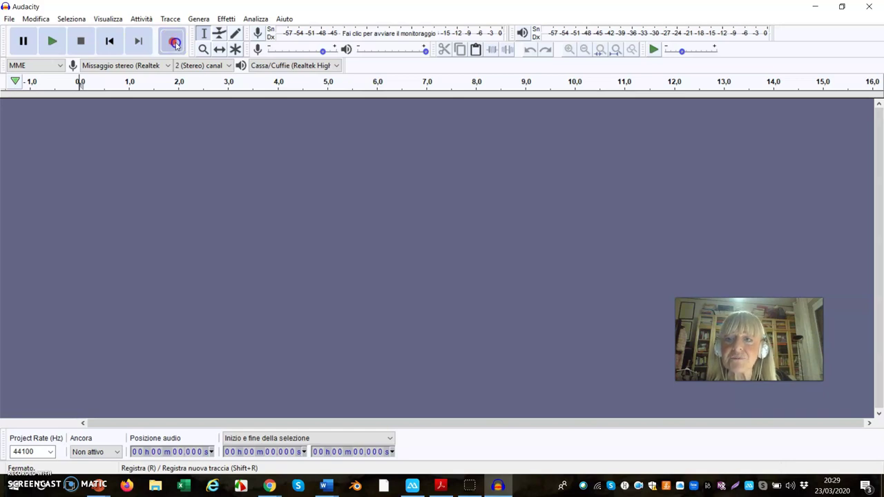
Step: Record about 34 seconds of stereo voice audio, and raise the recorded track's gain with its pan shifted to the right
{"action": "left_click", "coordinate": [174, 43]}
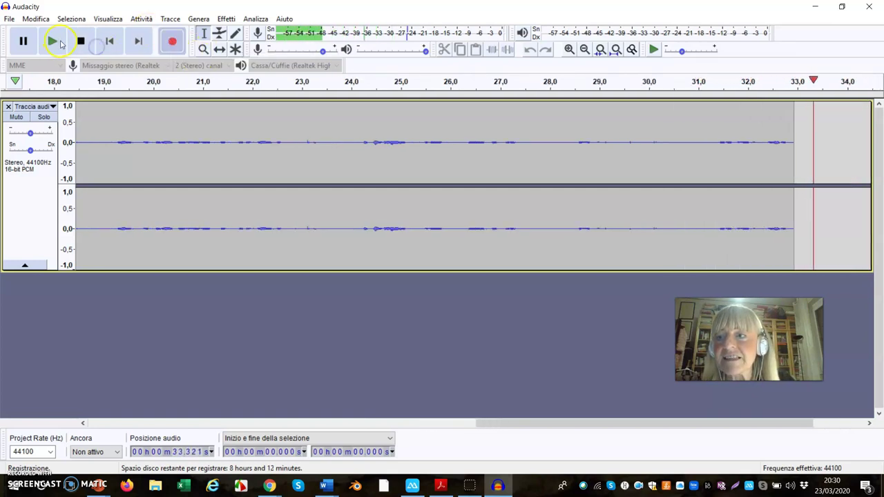
{"action": "left_click", "coordinate": [81, 43]}
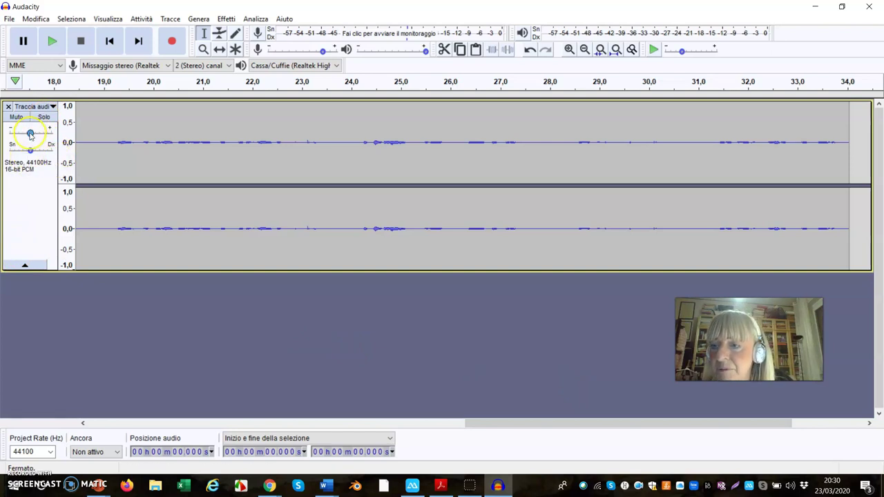
{"action": "left_click_drag", "start_coordinate": [30, 135], "coordinate": [43, 151]}
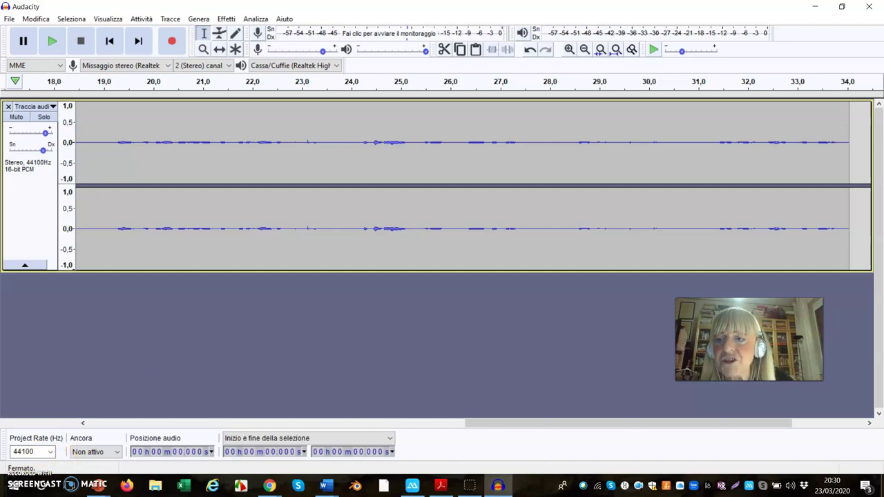
Step: Import the audio file Last_Train_to_Mars.mp3 from the youtube free folder as a second track
{"action": "left_click", "coordinate": [11, 21]}
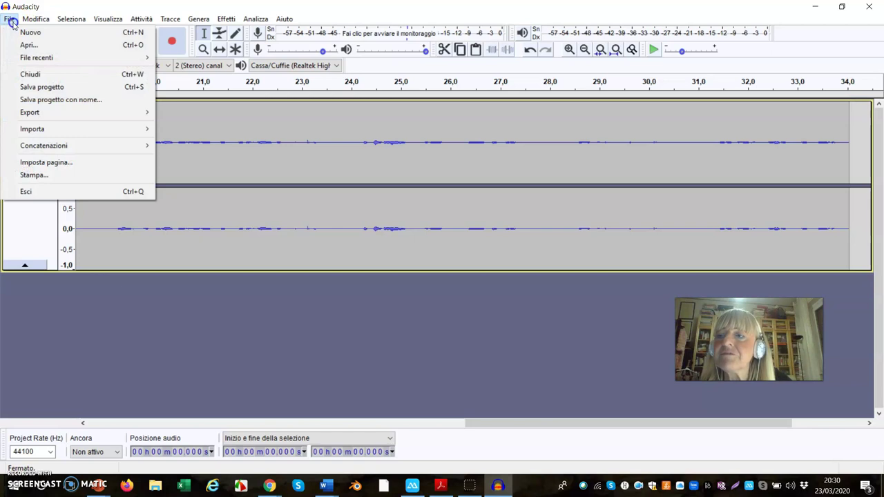
{"action": "mouse_move", "coordinate": [41, 129]}
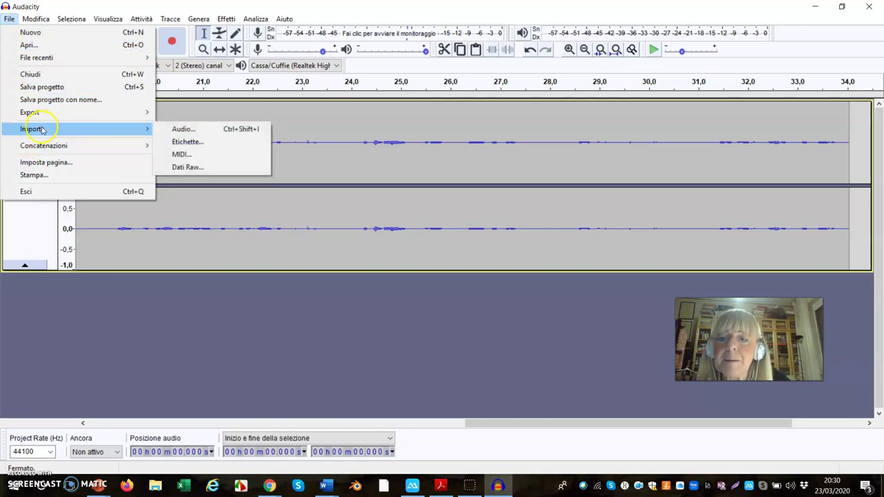
{"action": "left_click", "coordinate": [193, 132]}
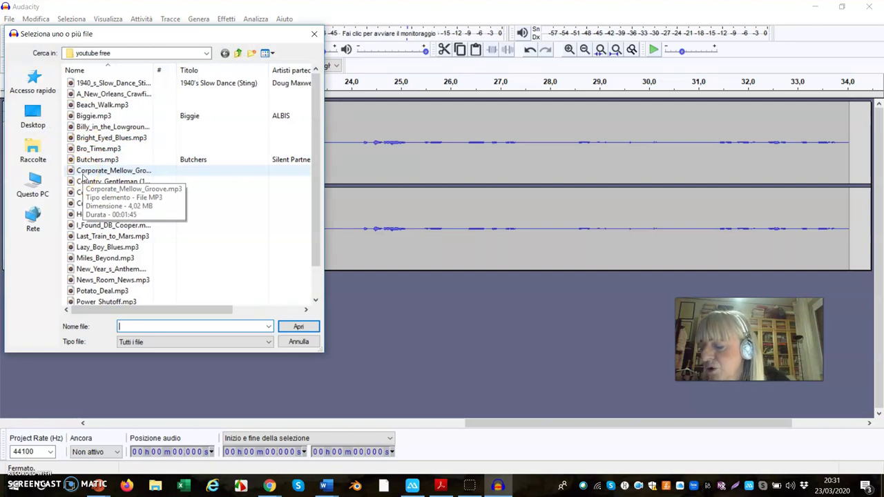
{"action": "left_click", "coordinate": [85, 237]}
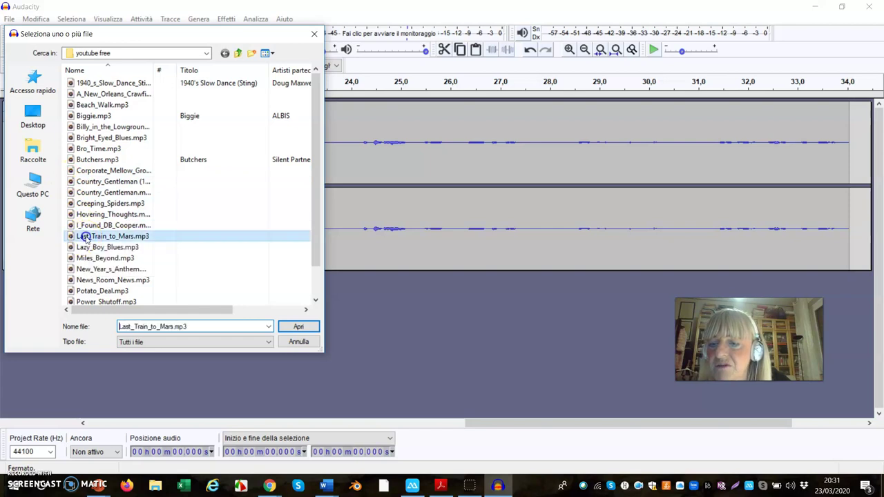
{"action": "left_click", "coordinate": [300, 327]}
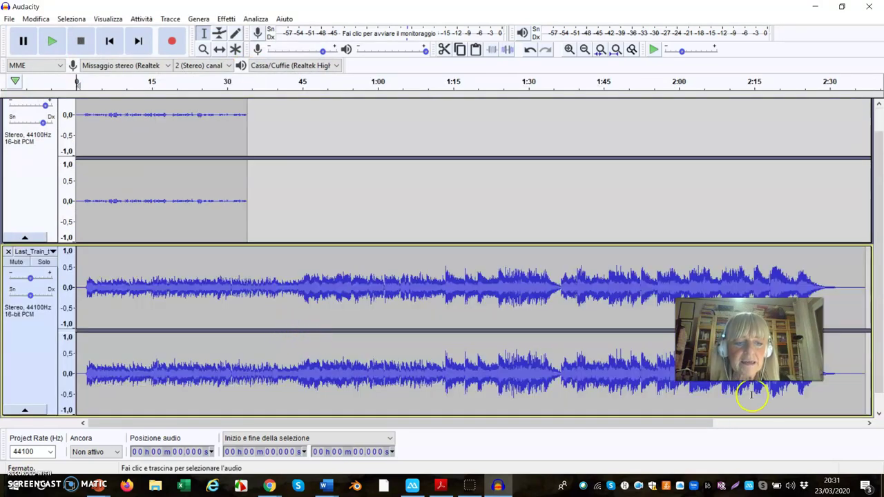
Step: Select about the first 31 seconds of the voice recording and examine the editing and selection commands that can be applied to it
{"action": "left_click", "coordinate": [469, 485]}
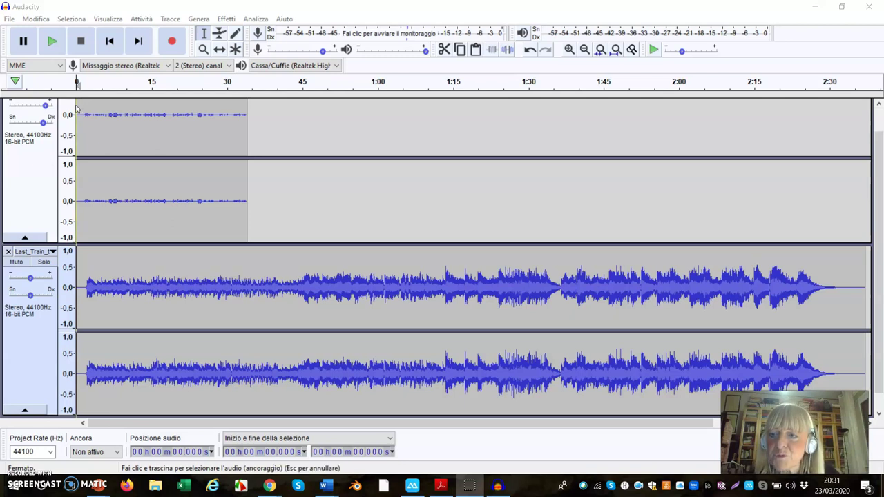
{"action": "left_click_drag", "start_coordinate": [78, 103], "coordinate": [233, 167]}
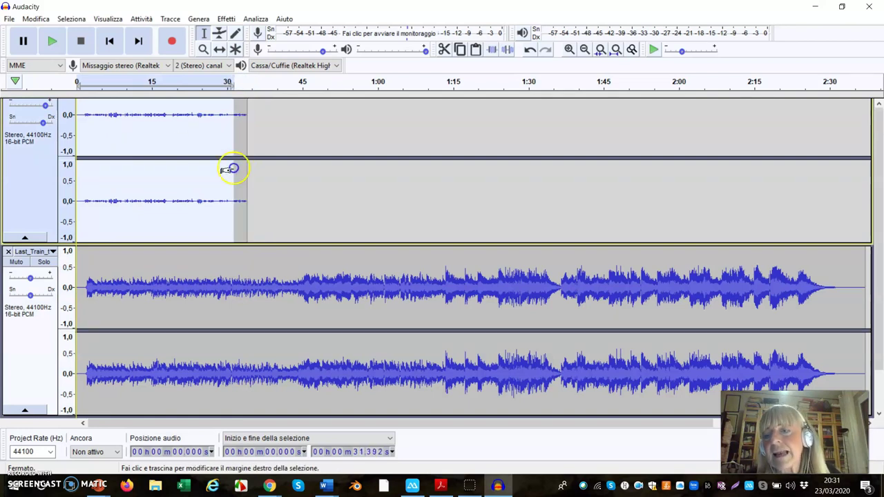
{"action": "scroll", "coordinate": [145, 169], "scroll_direction": "up", "scroll_amount": 1}
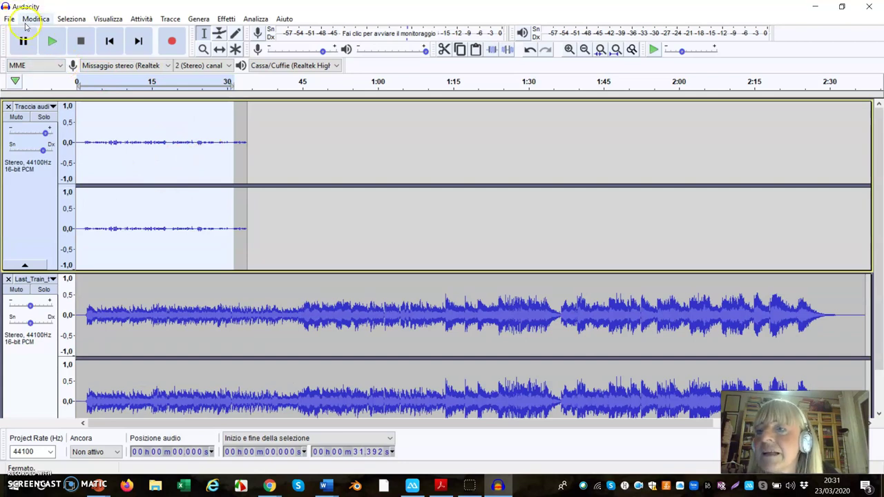
{"action": "left_click", "coordinate": [26, 21]}
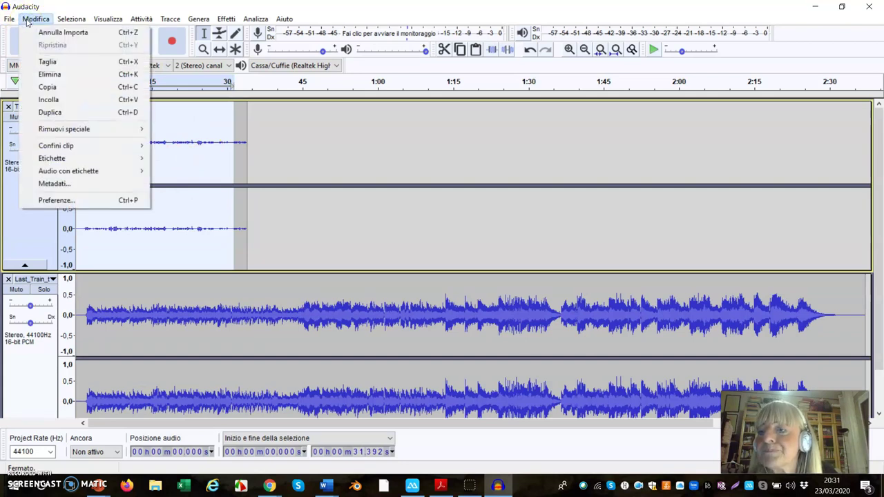
{"action": "mouse_move", "coordinate": [69, 23]}
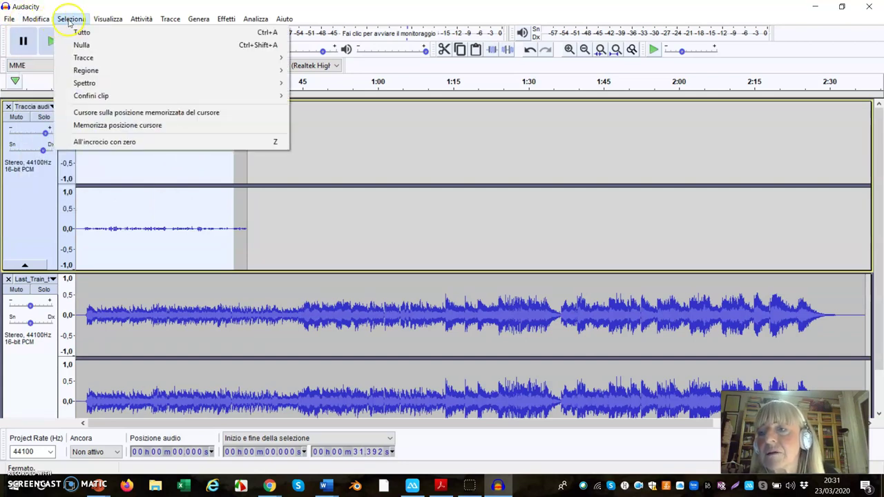
{"action": "mouse_move", "coordinate": [42, 21]}
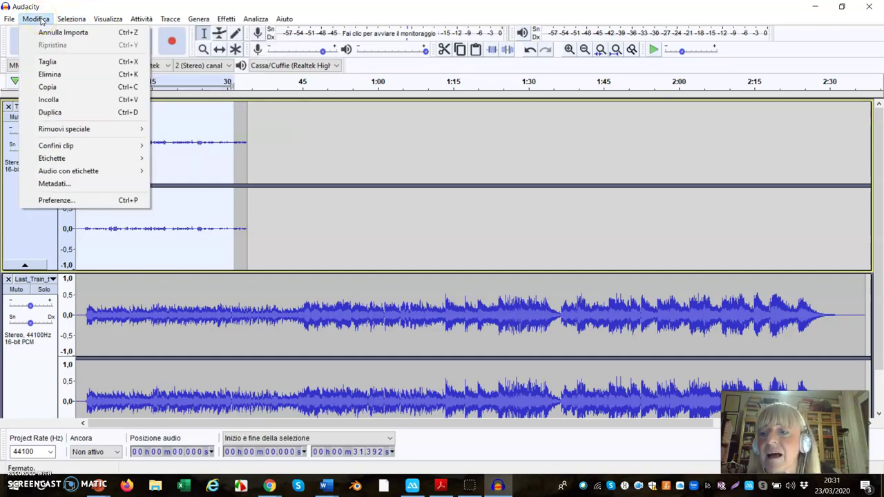
{"action": "left_click", "coordinate": [167, 46]}
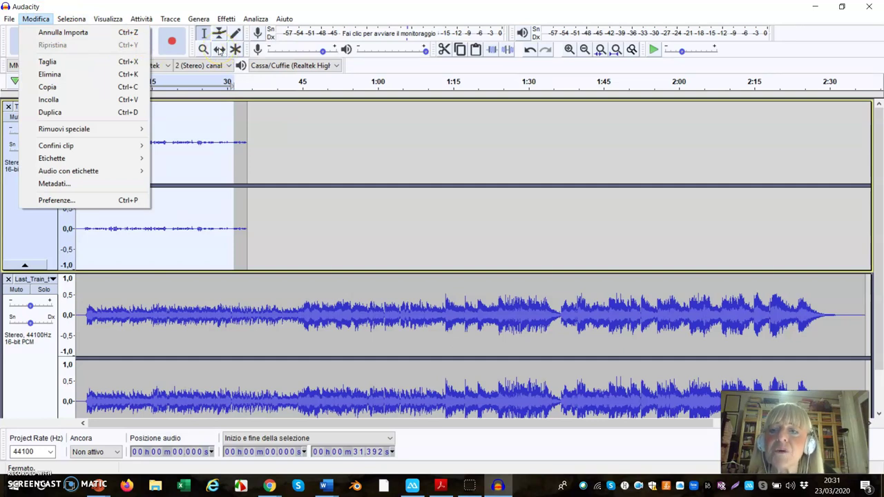
{"action": "left_click", "coordinate": [340, 145]}
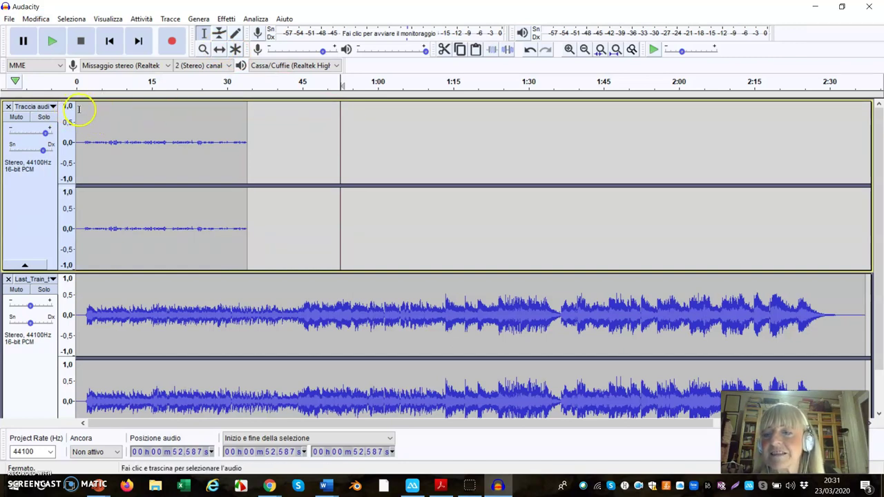
Step: Select about the first 33 seconds of the voice track and shift its clip to start at about 13 seconds, restoring the Selection tool
{"action": "left_click_drag", "start_coordinate": [77, 110], "coordinate": [242, 190]}
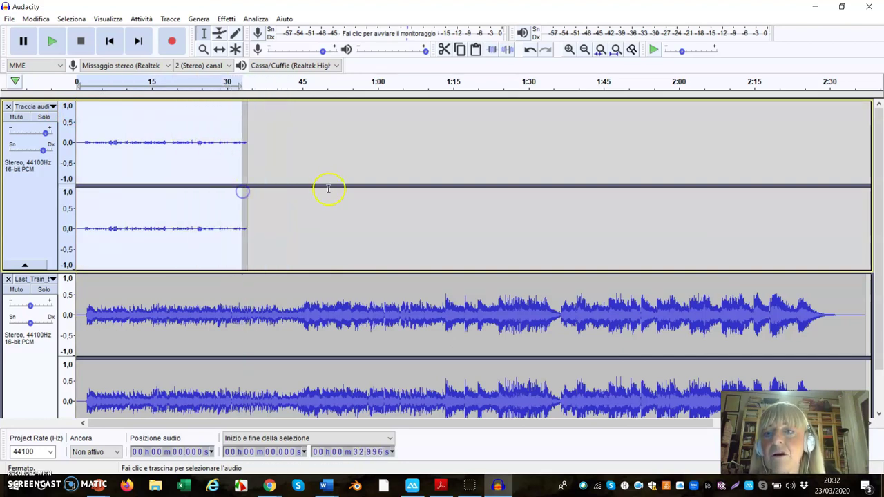
{"action": "left_click", "coordinate": [220, 52]}
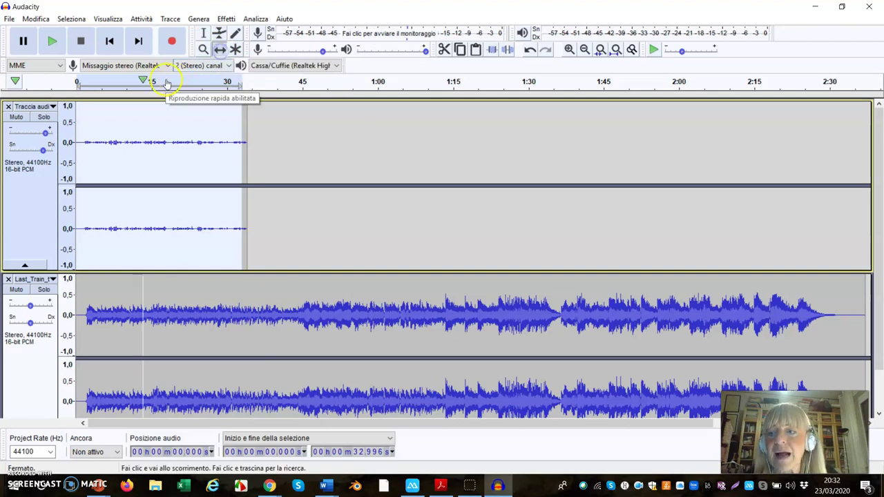
{"action": "left_click_drag", "start_coordinate": [76, 133], "coordinate": [142, 143]}
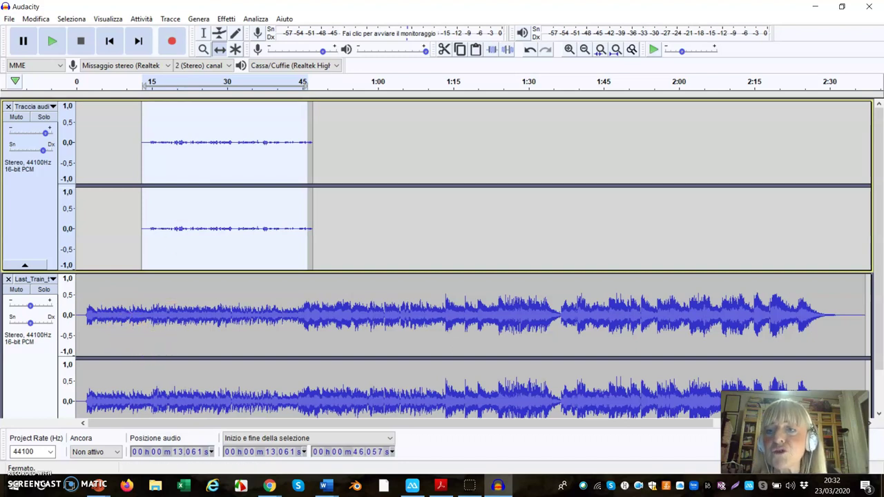
{"action": "left_click", "coordinate": [203, 33]}
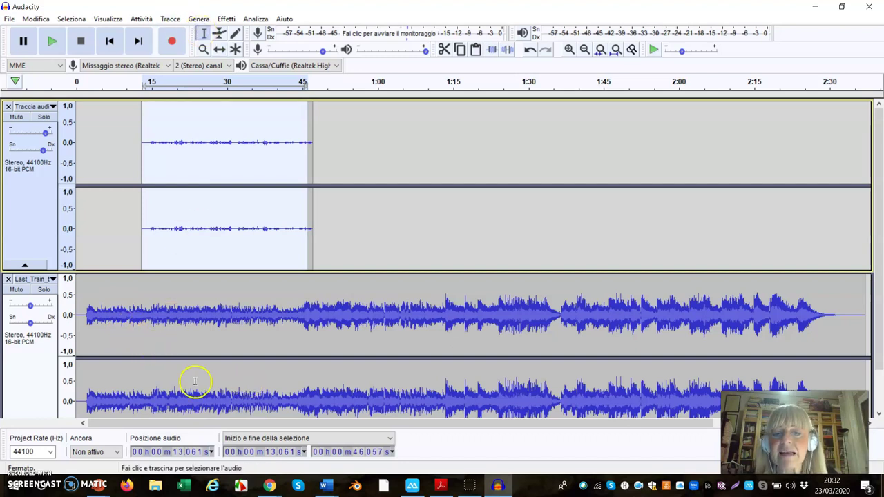
Step: Lower the gain of the Last_Train_to_Mars music track beneath the voice recording
{"action": "left_click_drag", "start_coordinate": [29, 309], "coordinate": [8, 307]}
{"action": "scroll", "coordinate": [13, 311], "scroll_direction": "down", "scroll_amount": 1}
{"action": "left_click", "coordinate": [29, 297]}
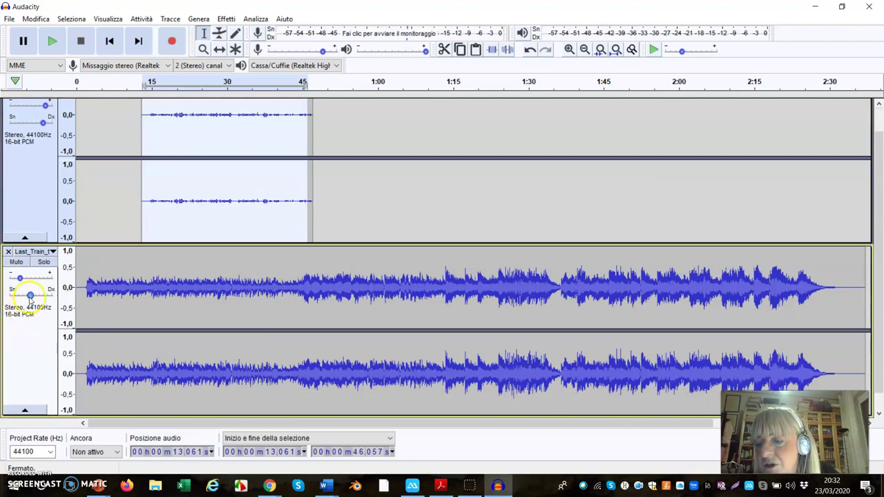
Step: Shift the Last_Train_to_Mars track's stereo balance toward the left channel and cut its audio from about 1:04.5 to the end
{"action": "mouse_move", "coordinate": [29, 297]}
{"action": "left_mouse_down"}
{"action": "mouse_move", "coordinate": [11, 297]}
{"action": "mouse_move", "coordinate": [21, 306]}
{"action": "left_mouse_up"}
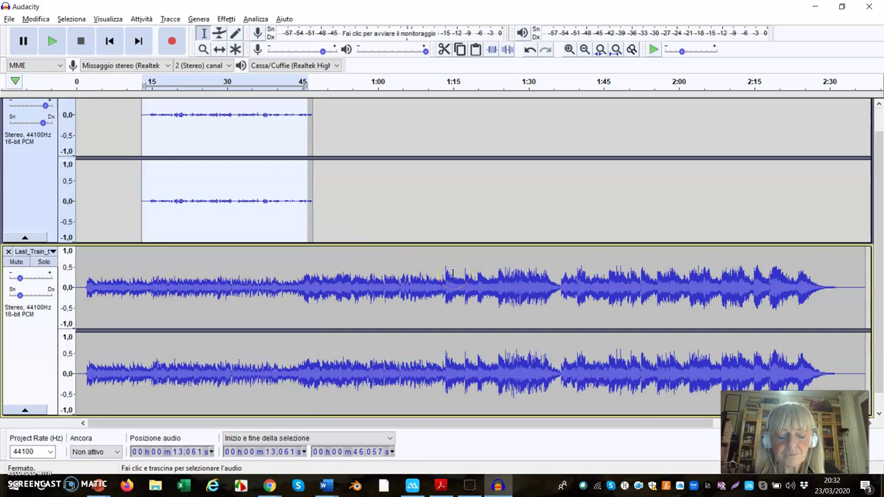
{"action": "scroll", "coordinate": [453, 273], "scroll_direction": "up", "scroll_amount": 1}
{"action": "left_click", "coordinate": [428, 268]}
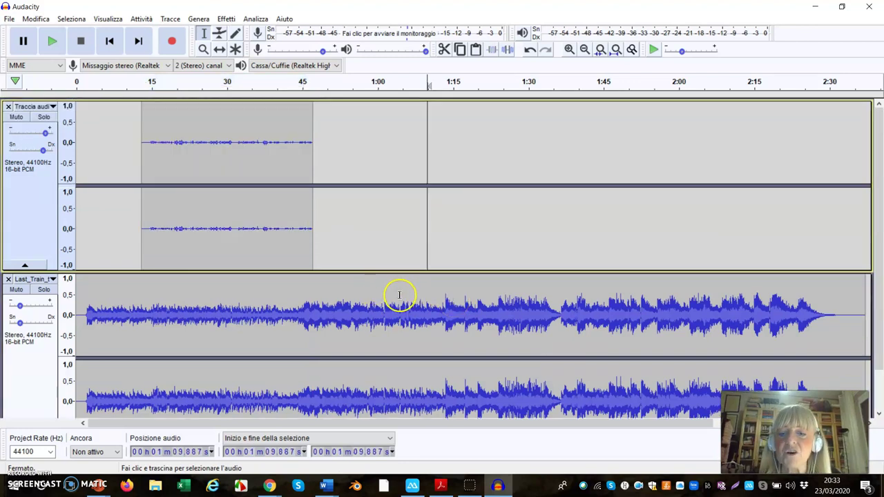
{"action": "left_click", "coordinate": [399, 292]}
{"action": "left_click_drag", "start_coordinate": [400, 293], "coordinate": [718, 379]}
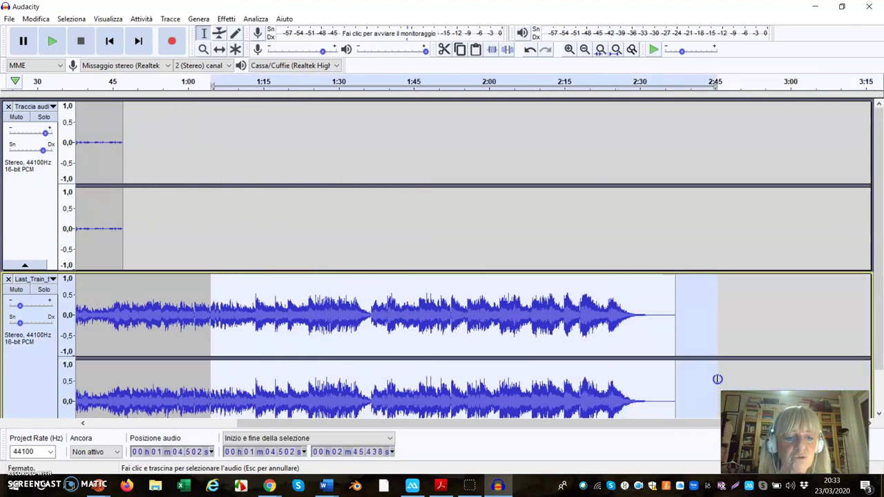
{"action": "scroll", "coordinate": [717, 379], "scroll_direction": "down", "scroll_amount": 1}
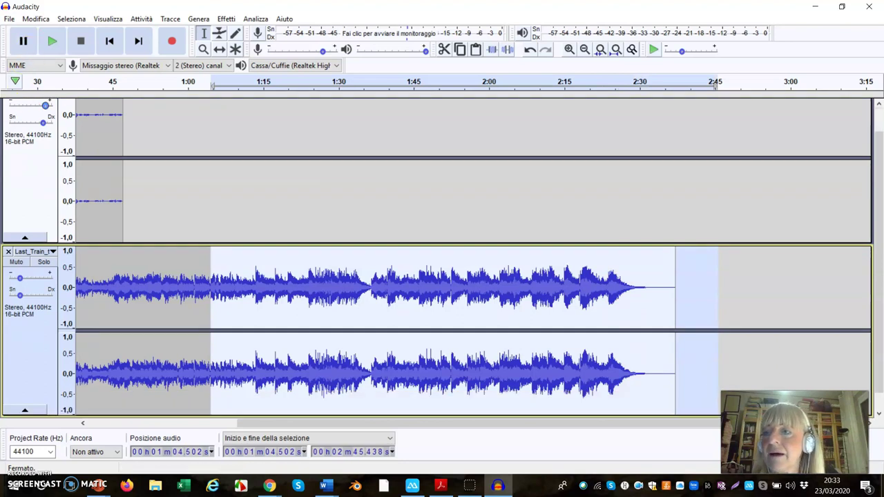
{"action": "left_click", "coordinate": [35, 19]}
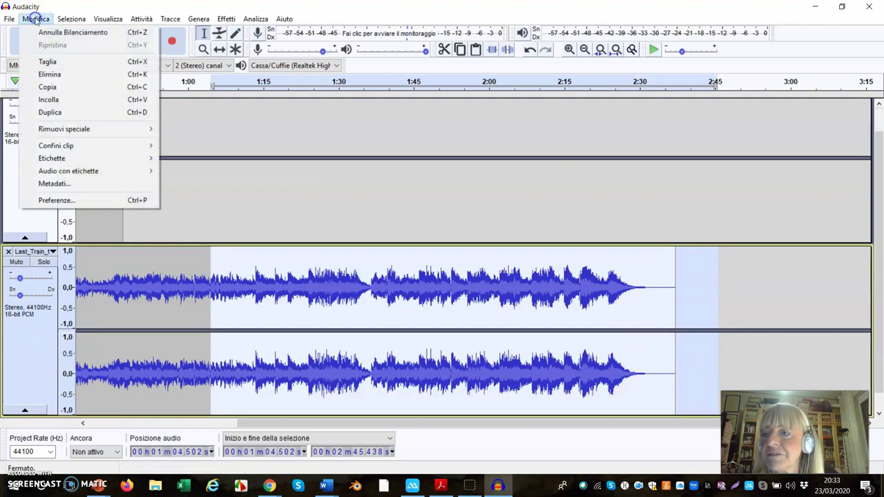
{"action": "left_click", "coordinate": [41, 62]}
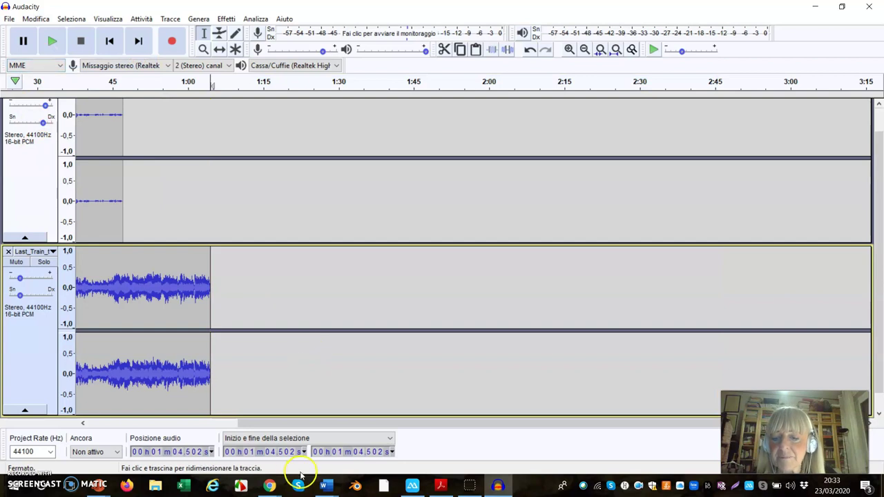
Step: Select the music from about 47 seconds to its end and shape an Envelope tool fade-out starting at about 53 seconds
{"action": "mouse_move", "coordinate": [282, 423]}
{"action": "left_mouse_down"}
{"action": "mouse_move", "coordinate": [219, 426]}
{"action": "mouse_move", "coordinate": [299, 426]}
{"action": "left_mouse_up"}
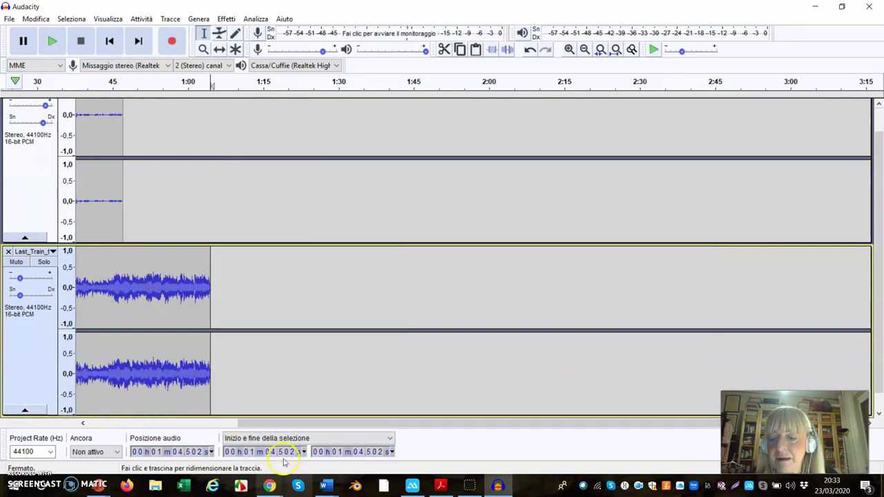
{"action": "left_click_drag", "start_coordinate": [271, 426], "coordinate": [64, 415]}
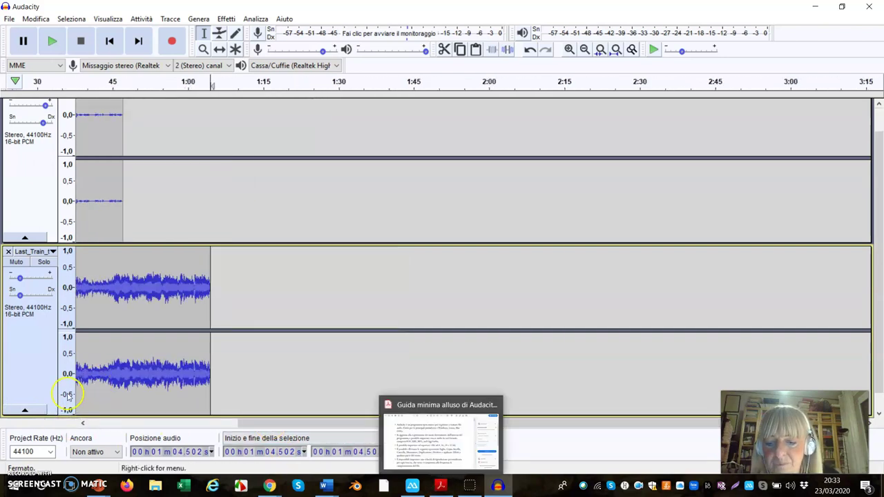
{"action": "left_click_drag", "start_coordinate": [246, 421], "coordinate": [78, 394]}
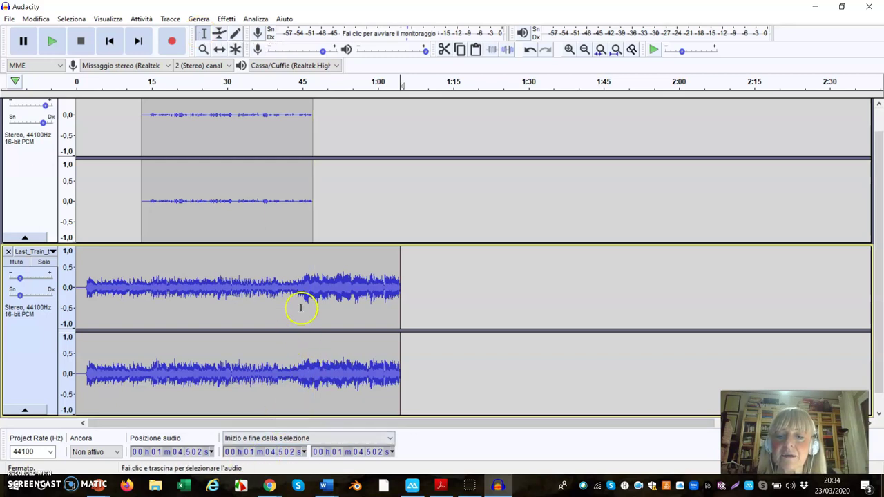
{"action": "left_click", "coordinate": [313, 277]}
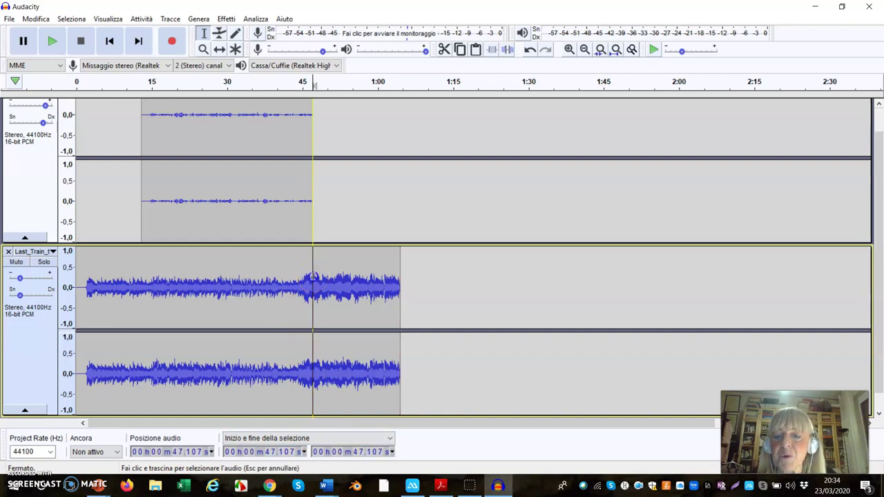
{"action": "left_click_drag", "start_coordinate": [313, 277], "coordinate": [401, 328]}
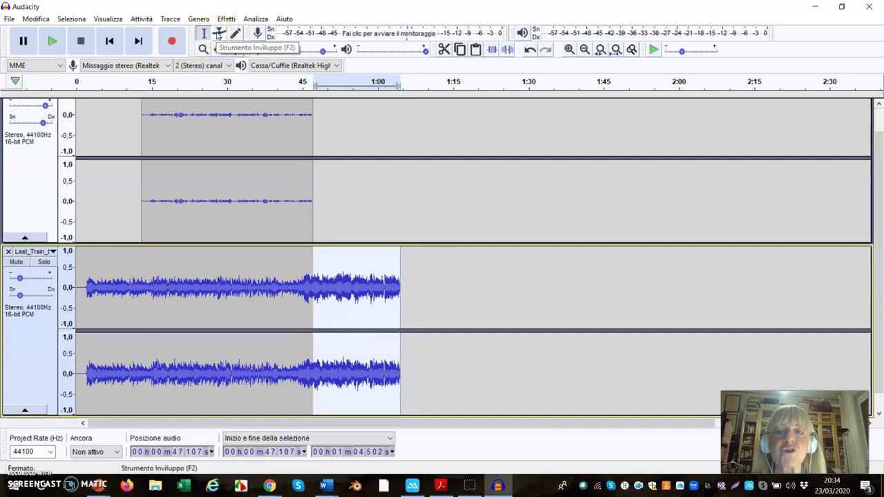
{"action": "left_click", "coordinate": [219, 35]}
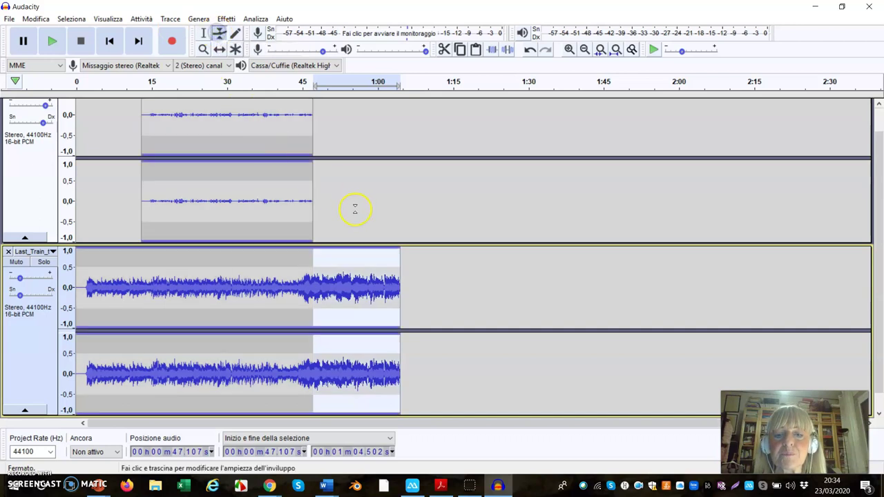
{"action": "left_click", "coordinate": [385, 278]}
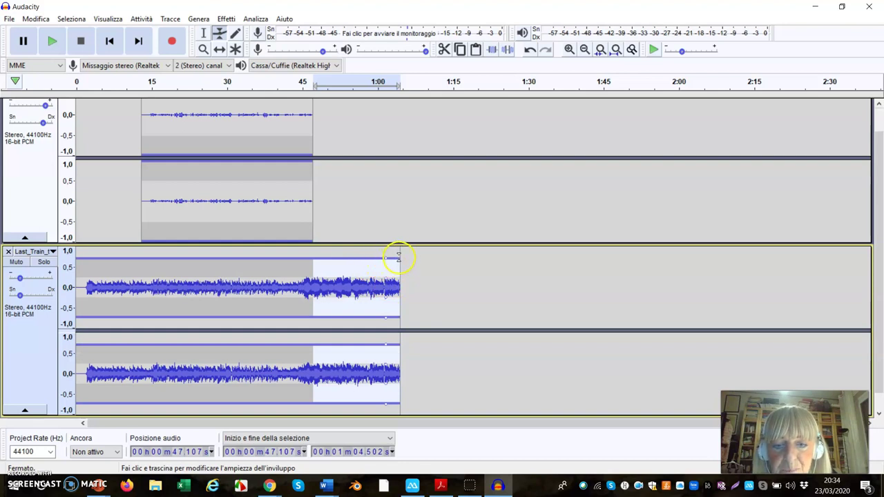
{"action": "left_click_drag", "start_coordinate": [399, 259], "coordinate": [405, 285]}
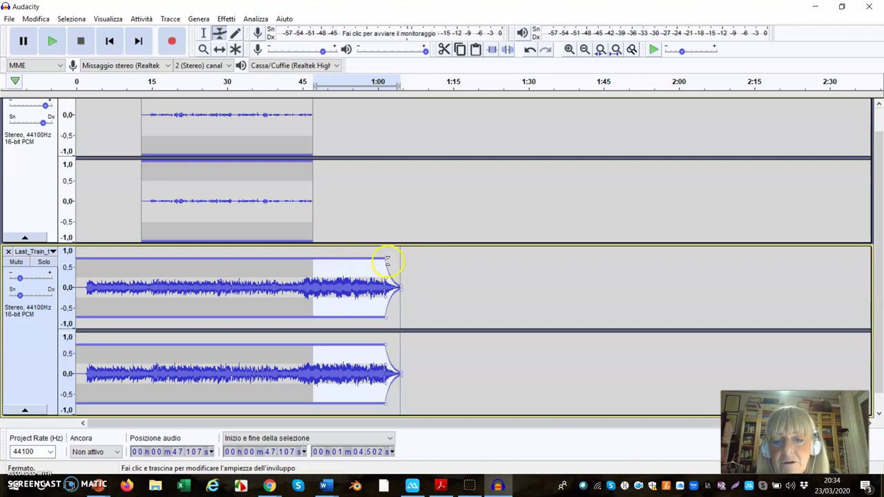
{"action": "left_click_drag", "start_coordinate": [386, 259], "coordinate": [385, 264]}
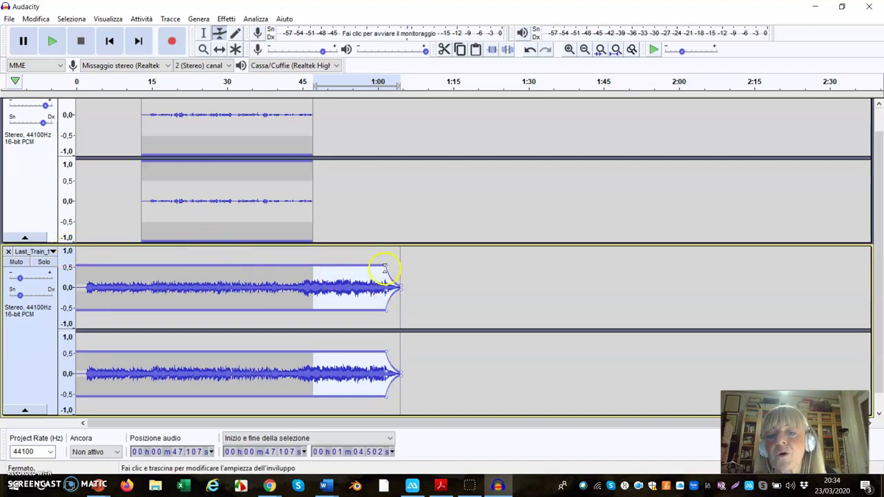
{"action": "left_click_drag", "start_coordinate": [380, 265], "coordinate": [343, 259]}
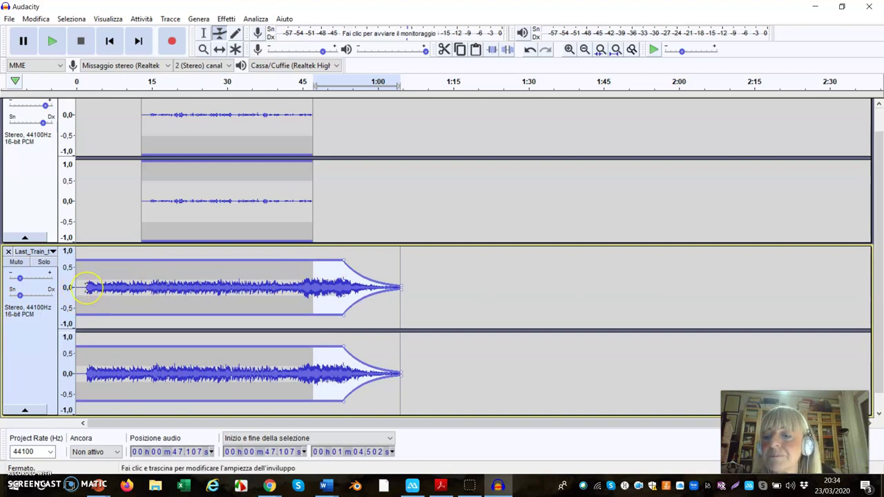
Step: Shape an envelope fade-in at the start of the music track, with control points at about 2 and 13 seconds
{"action": "left_click", "coordinate": [137, 264]}
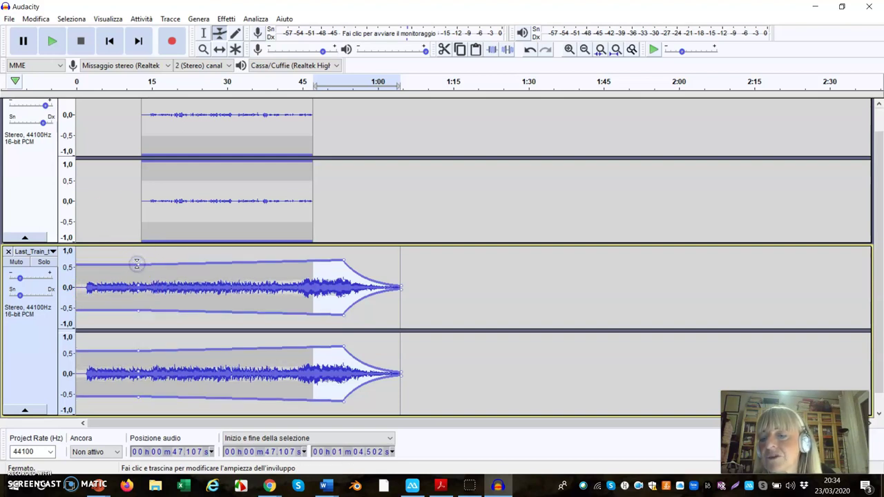
{"action": "left_click_drag", "start_coordinate": [135, 268], "coordinate": [139, 273]}
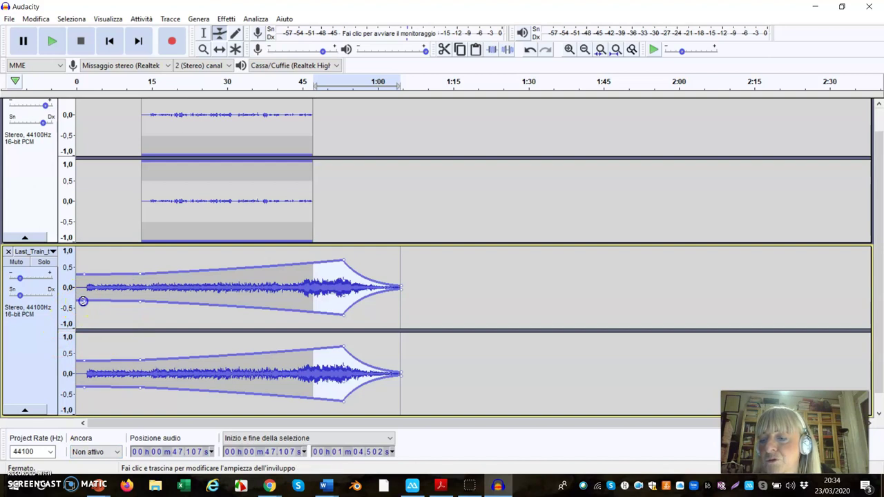
{"action": "left_click_drag", "start_coordinate": [82, 298], "coordinate": [85, 291]}
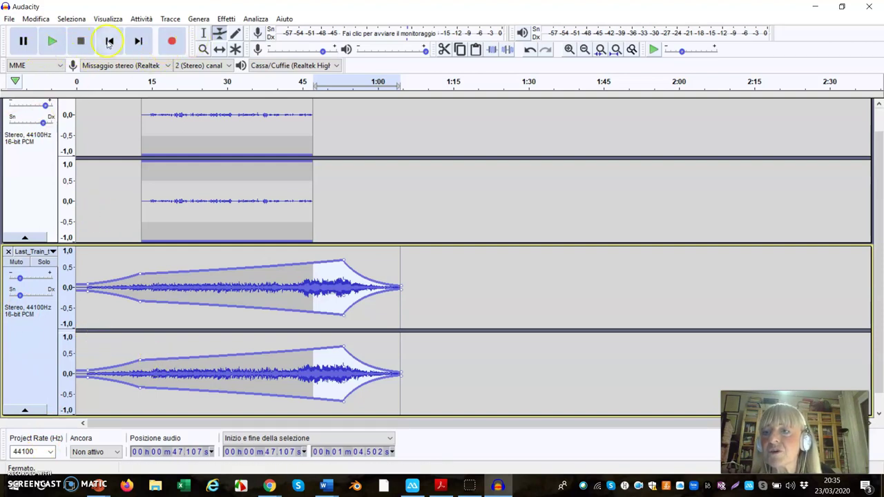
Step: Play the mix of voice and music from the beginning of the project
{"action": "left_click", "coordinate": [109, 41]}
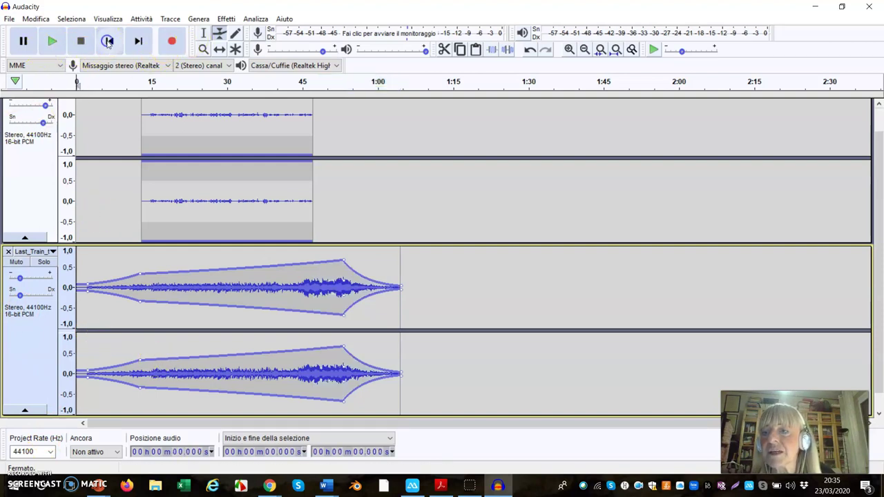
{"action": "left_click", "coordinate": [49, 43]}
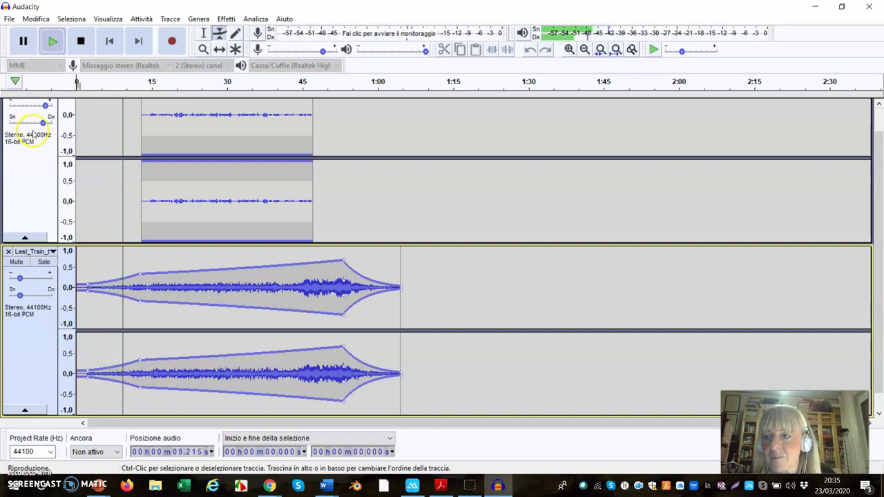
{"action": "left_click", "coordinate": [33, 268]}
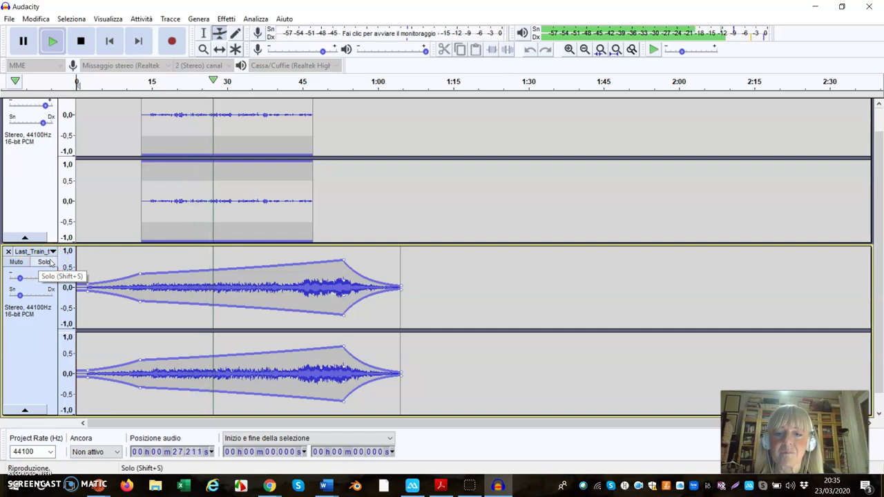
{"action": "left_click", "coordinate": [63, 268]}
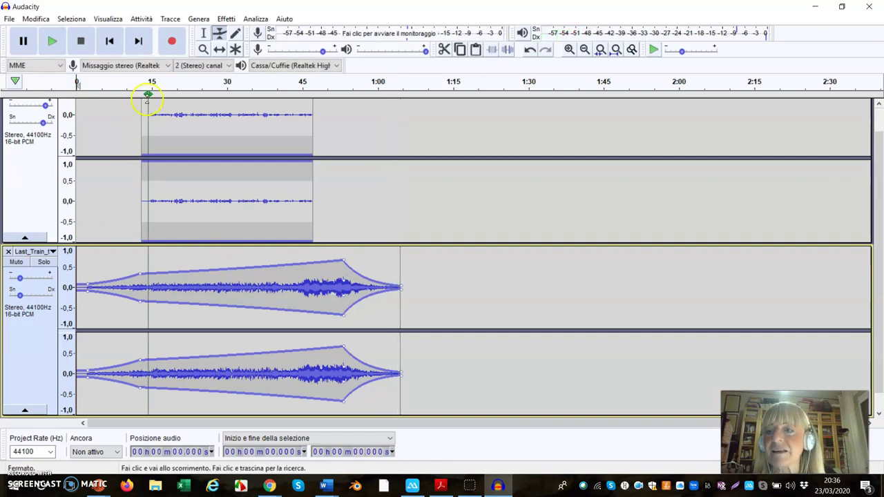
Step: Export the project as MP3 to the mp3_file folder with the Standard, 170-210 kb/s preset, accepting the mixdown to two stereo channels
{"action": "left_click", "coordinate": [9, 19]}
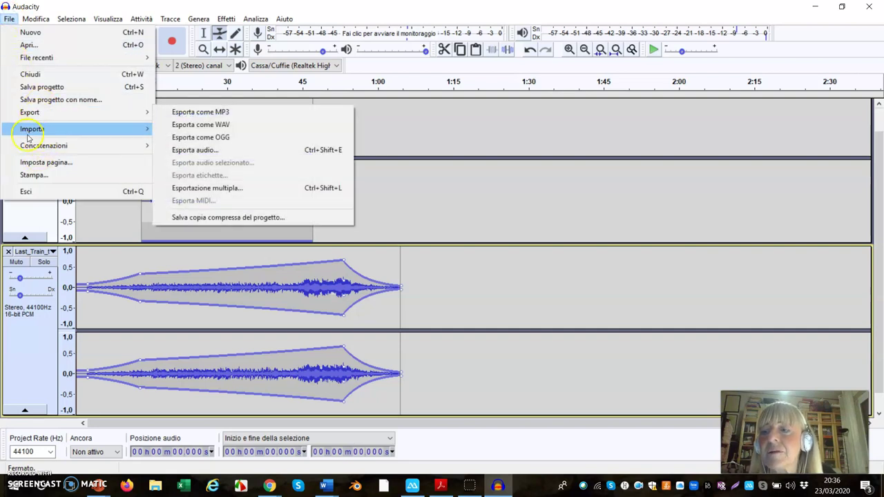
{"action": "mouse_move", "coordinate": [36, 116]}
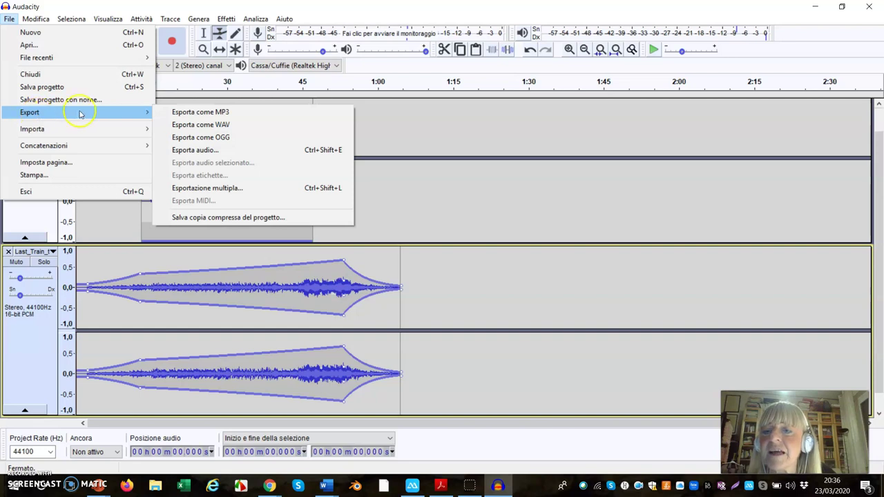
{"action": "left_click", "coordinate": [181, 112]}
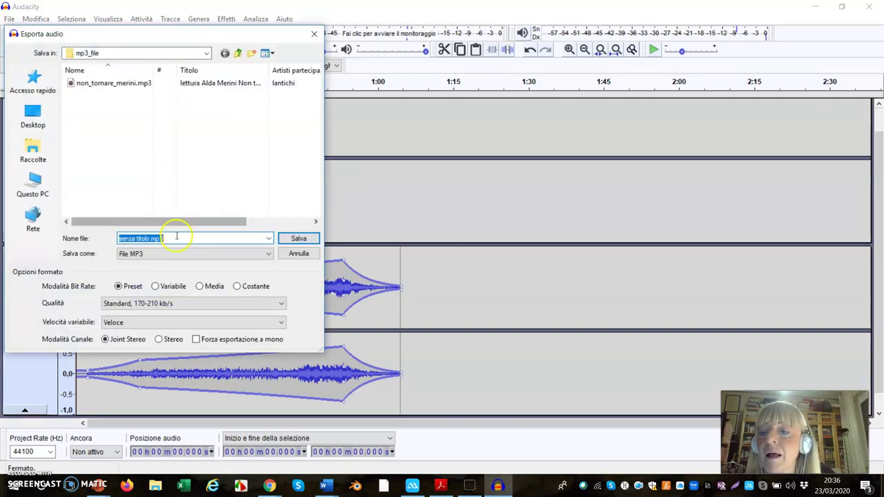
{"action": "left_click", "coordinate": [299, 239]}
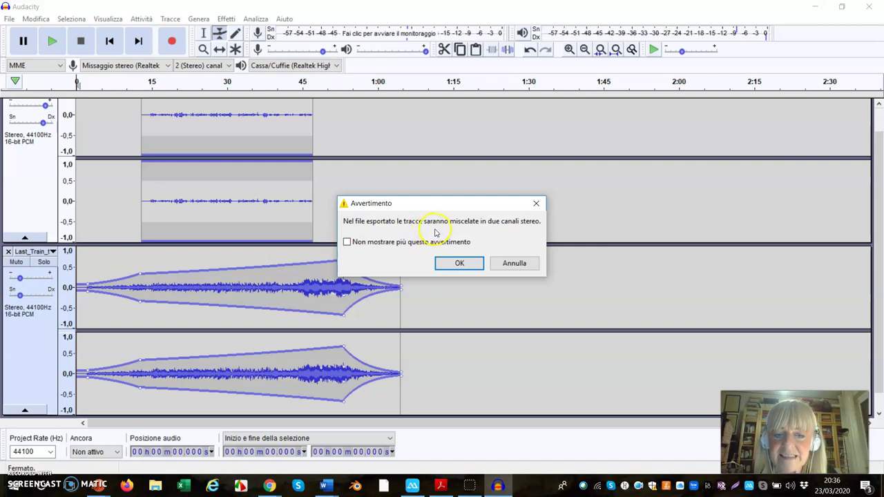
{"action": "left_click", "coordinate": [458, 264]}
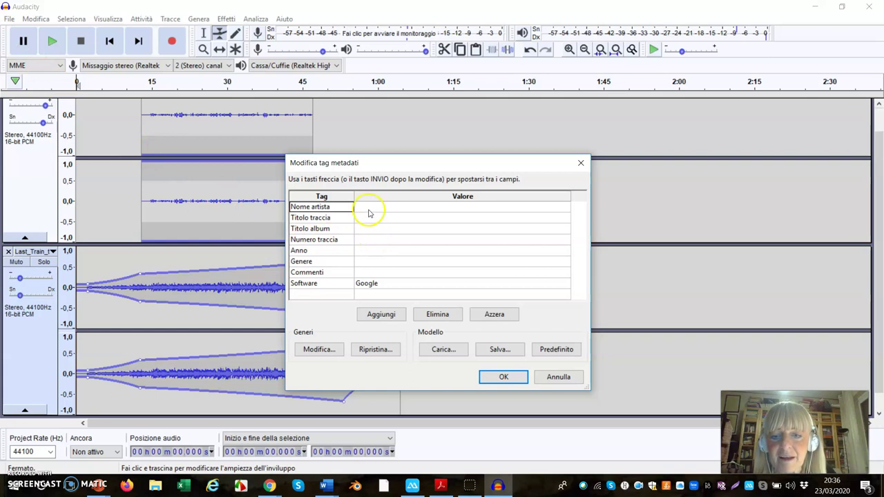
Step: Enter Sun Tzu as the artist name and prova as the track title in the export metadata
{"action": "left_click", "coordinate": [368, 211]}
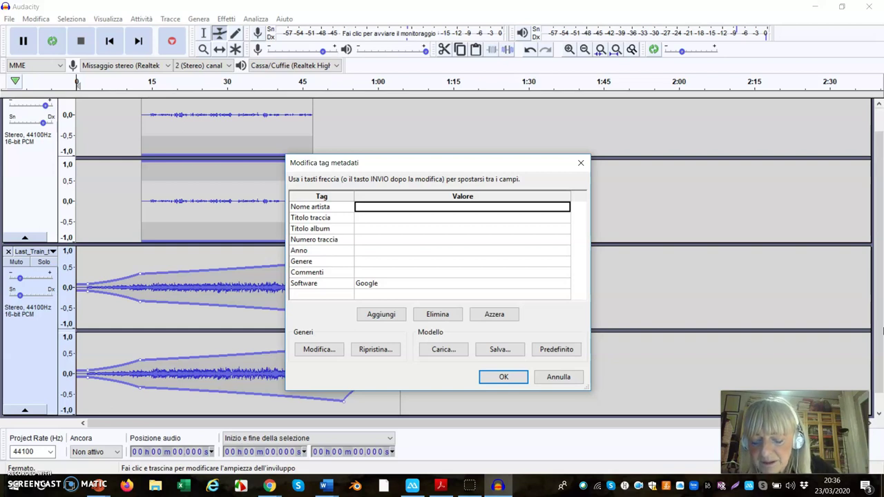
{"action": "type", "text": "Sun Tzu"}
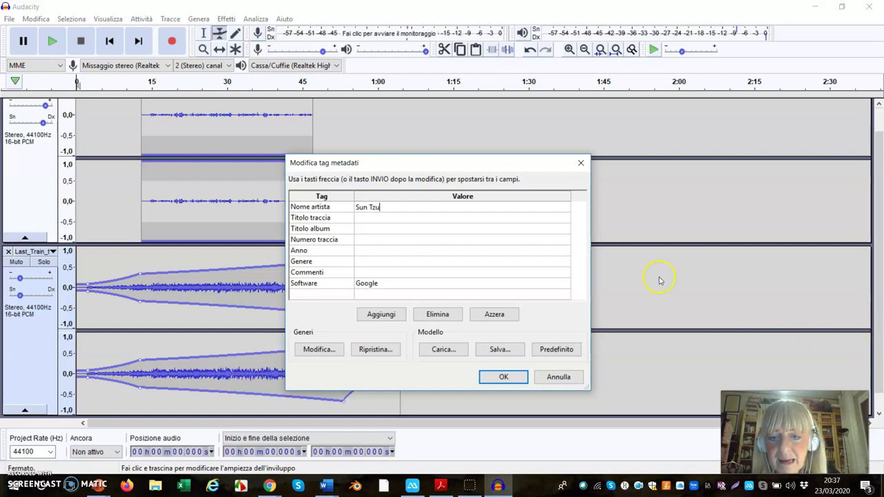
{"action": "left_click", "coordinate": [353, 207]}
{"action": "left_click", "coordinate": [364, 218]}
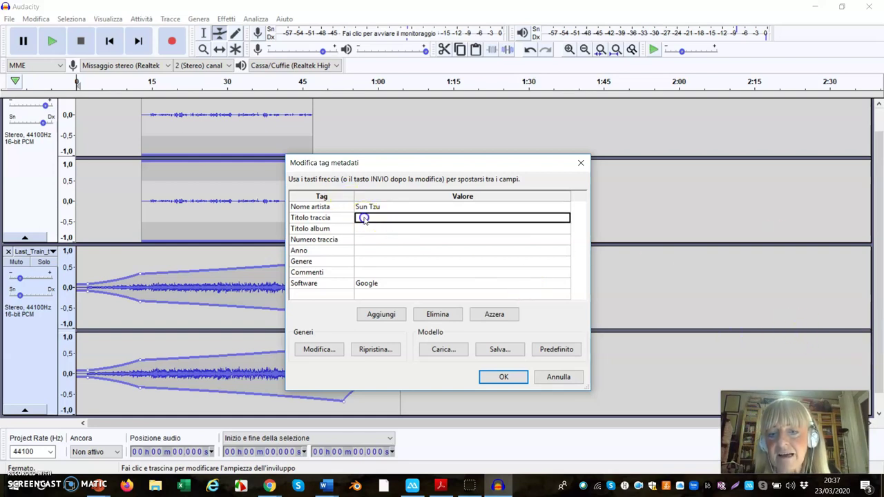
{"action": "type", "text": "prova"}
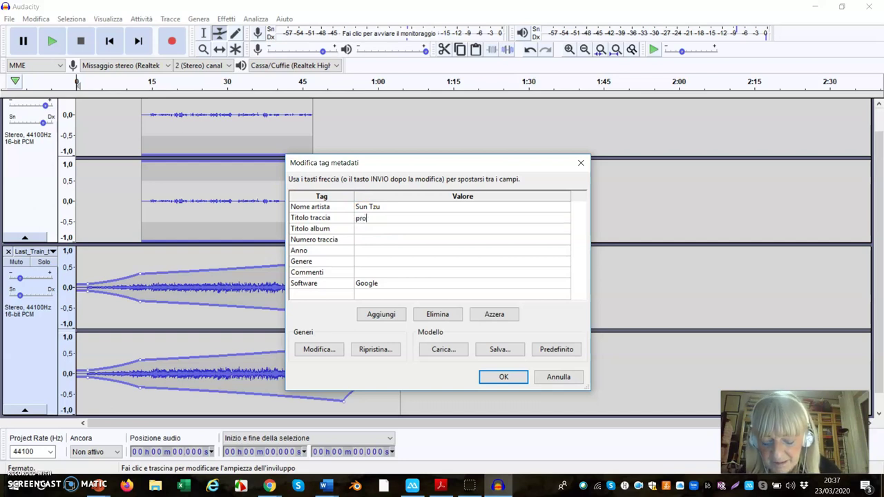
Step: Set the year tag to 2020 and the genre to New Age, leave the comments empty, and accept the metadata
{"action": "left_click", "coordinate": [360, 241]}
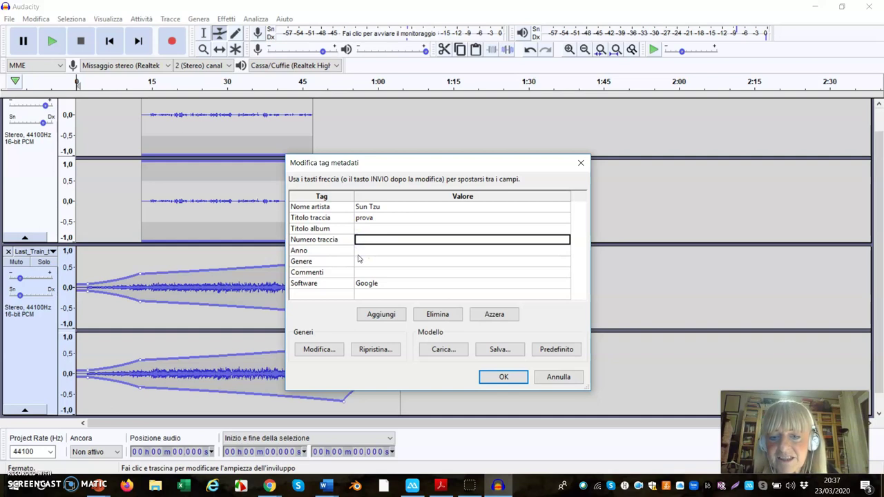
{"action": "left_click", "coordinate": [361, 252]}
{"action": "left_click", "coordinate": [355, 250]}
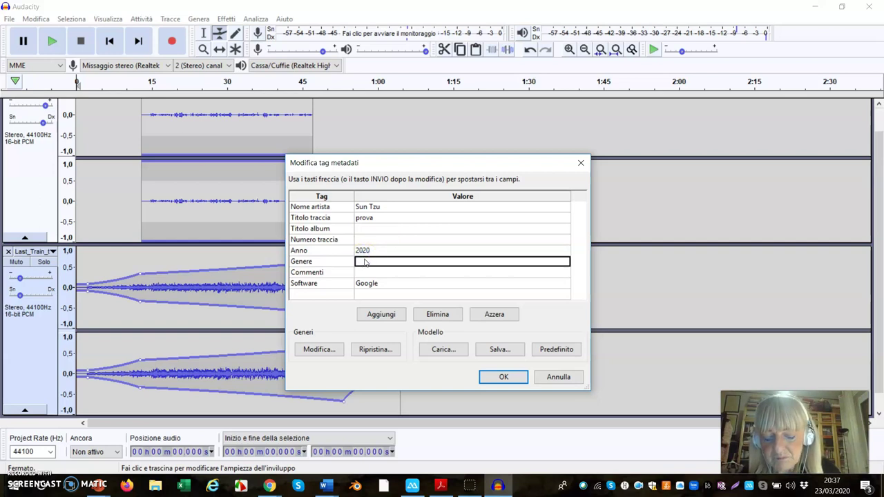
{"action": "type", "text": "na"}
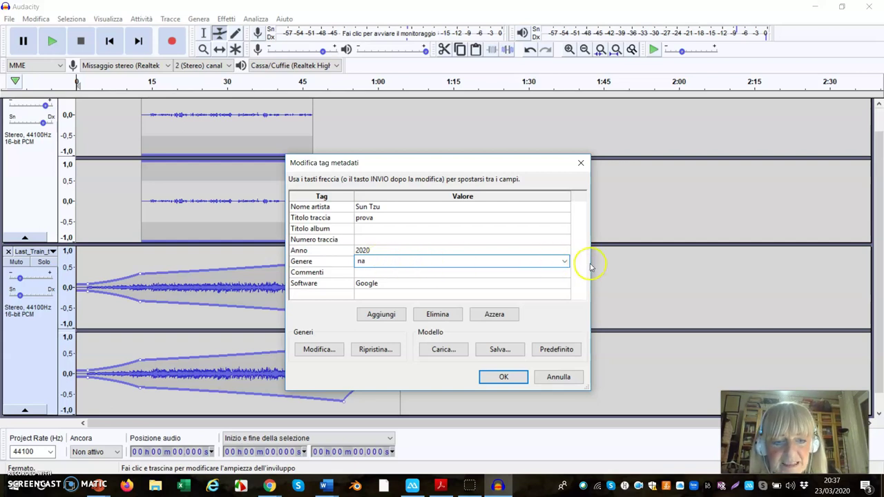
{"action": "left_click", "coordinate": [564, 263]}
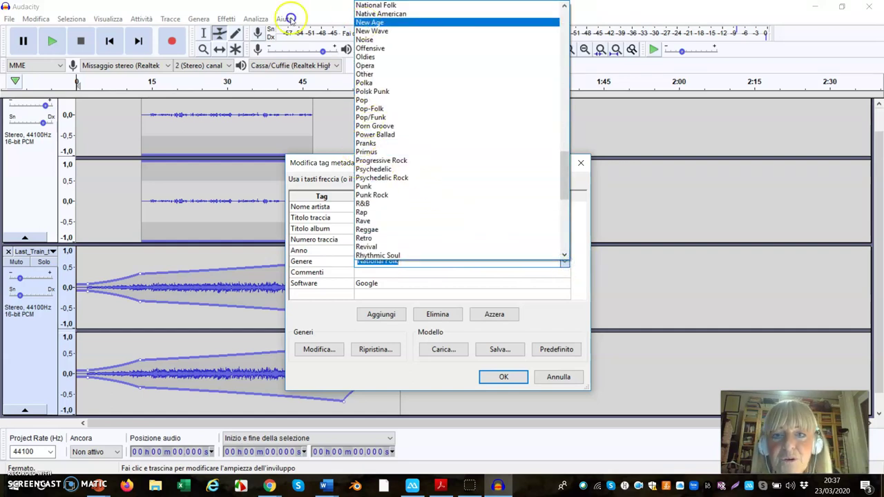
{"action": "left_click", "coordinate": [366, 23]}
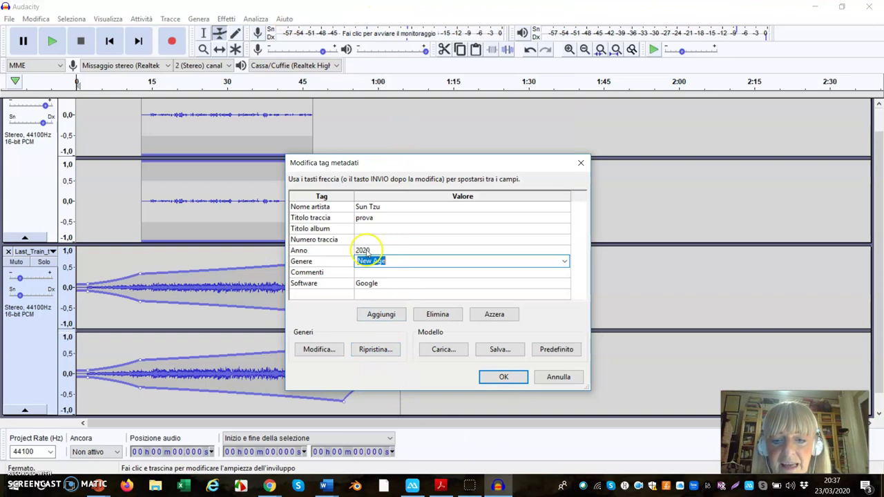
{"action": "left_click", "coordinate": [368, 274]}
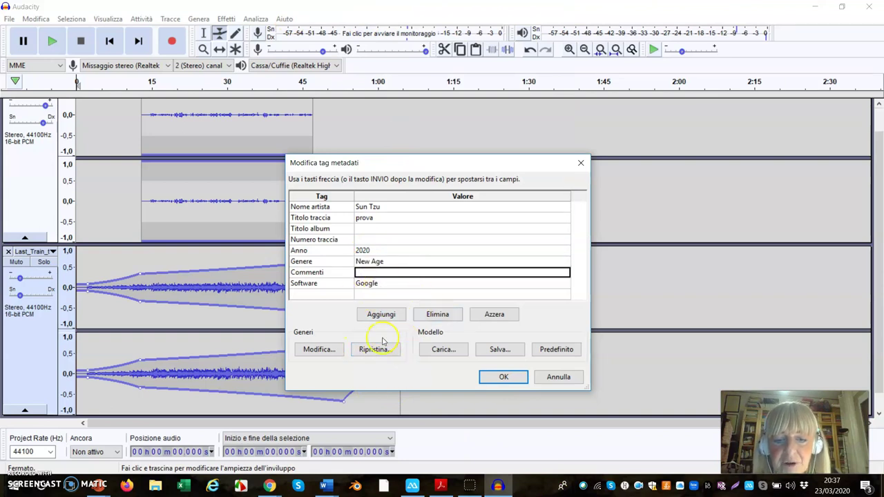
{"action": "left_click", "coordinate": [498, 379]}
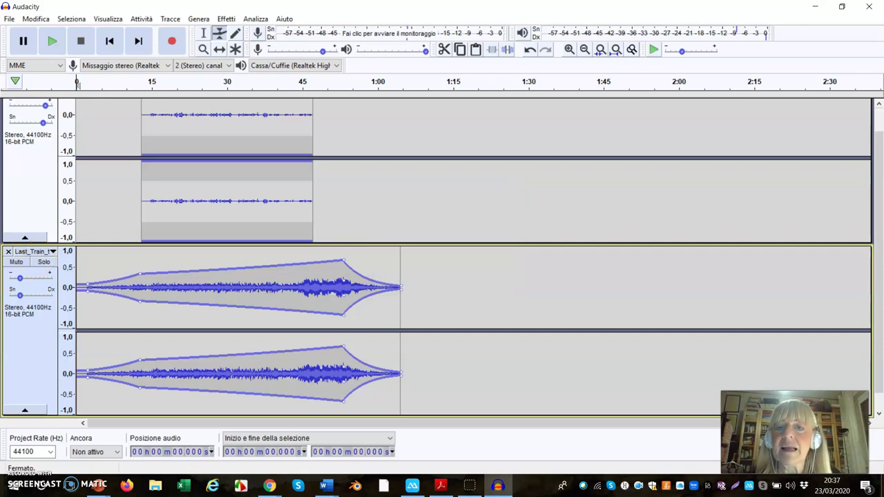
{"action": "left_click", "coordinate": [9, 19]}
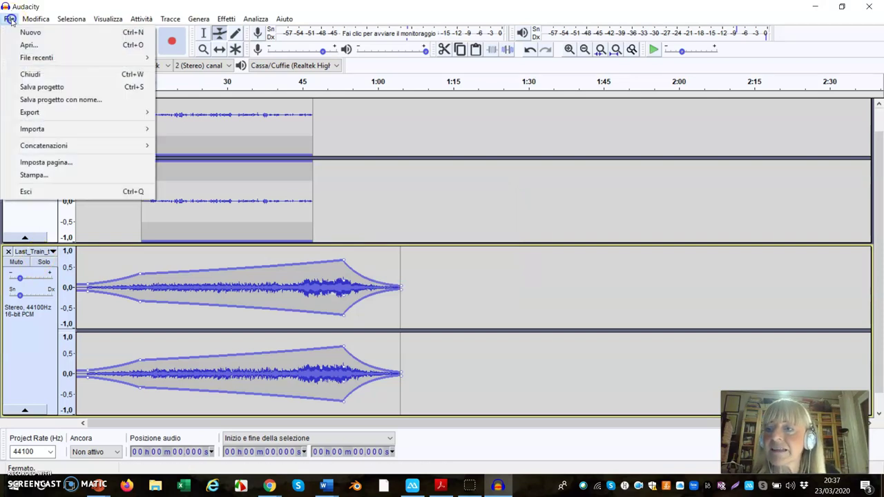
{"action": "left_click", "coordinate": [50, 89]}
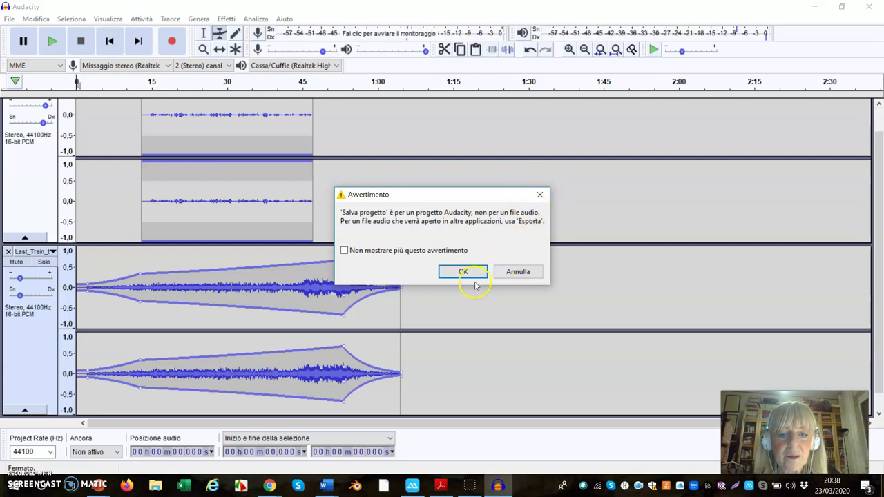
{"action": "left_click", "coordinate": [529, 271]}
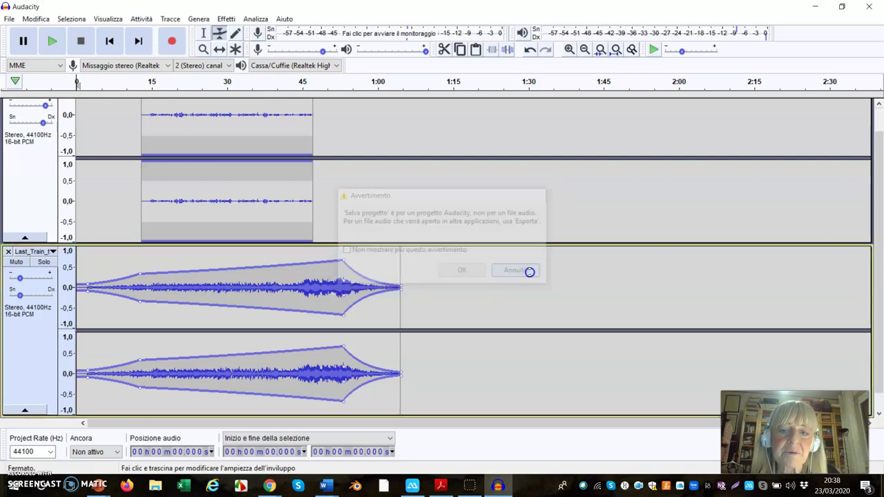